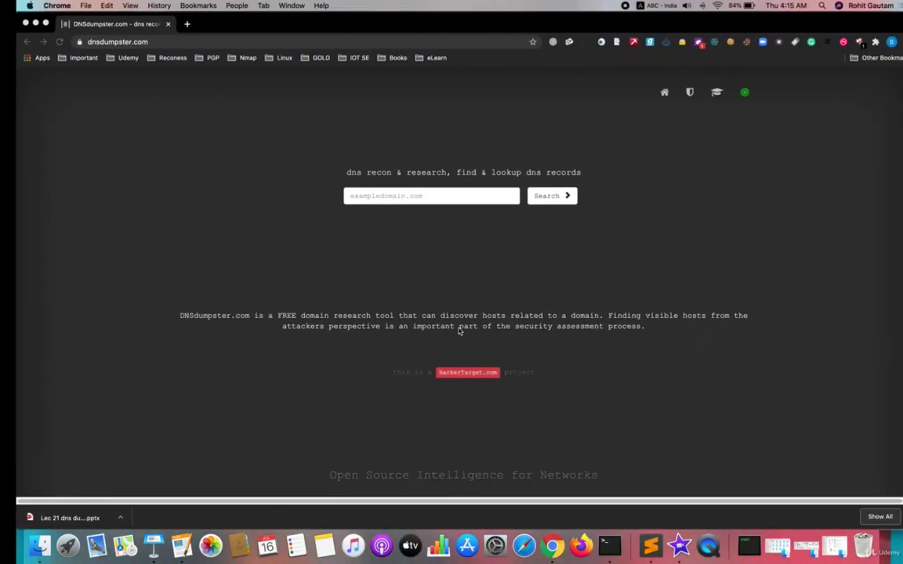
# Step: Replace the autofilled icicibank.com with hdfcbank.com in the domain search field and run the search
pyautogui.click(182, 37)
pyautogui.click(164, 36)
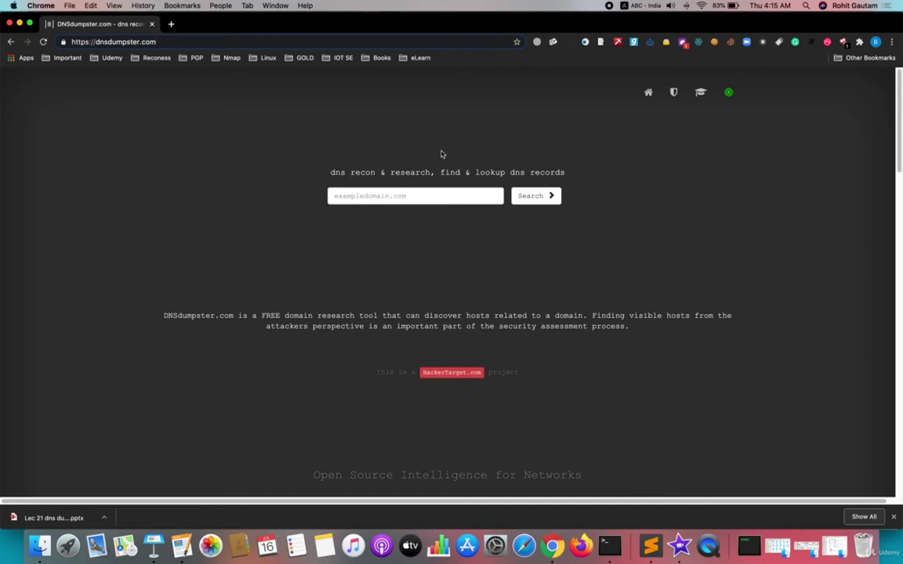
pyautogui.click(429, 195)
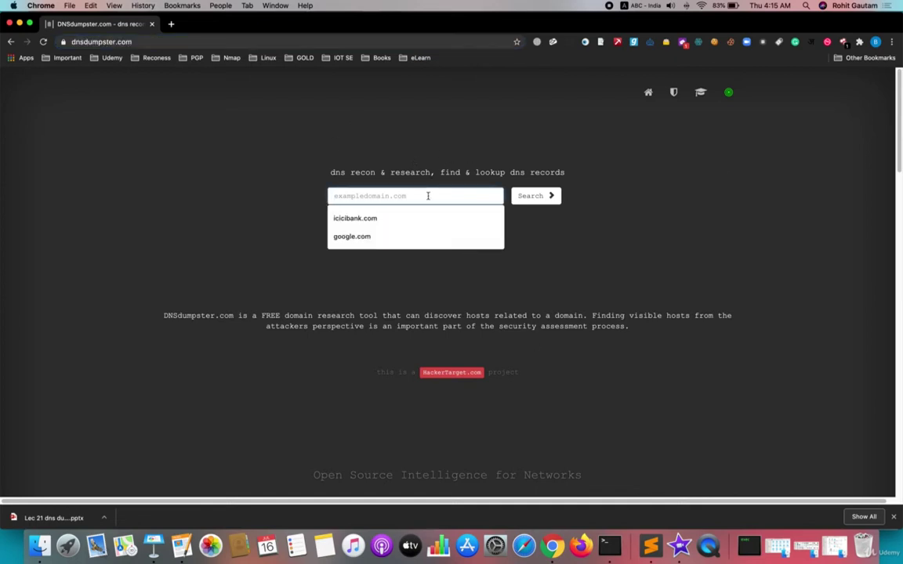
pyautogui.click(375, 222)
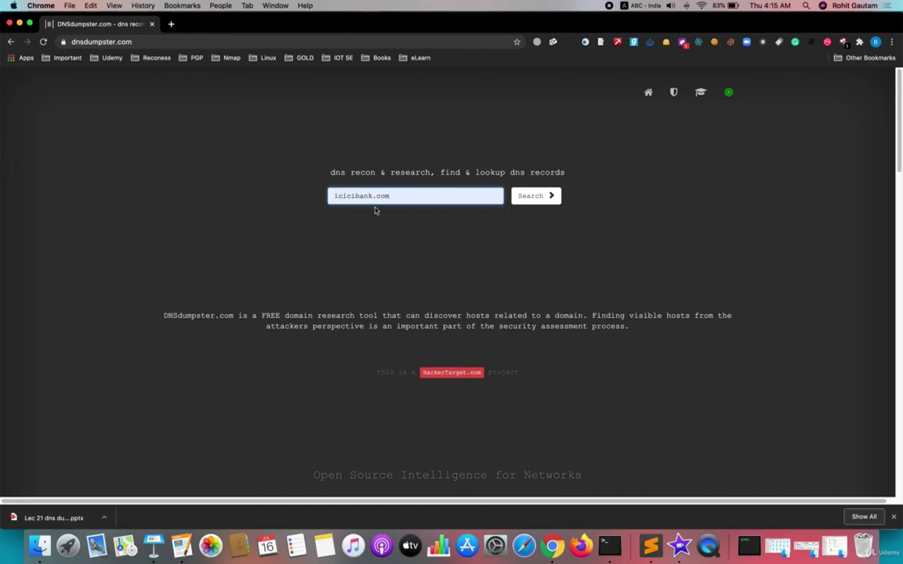
pyautogui.moveTo(389, 196); pyautogui.dragTo(321, 202)
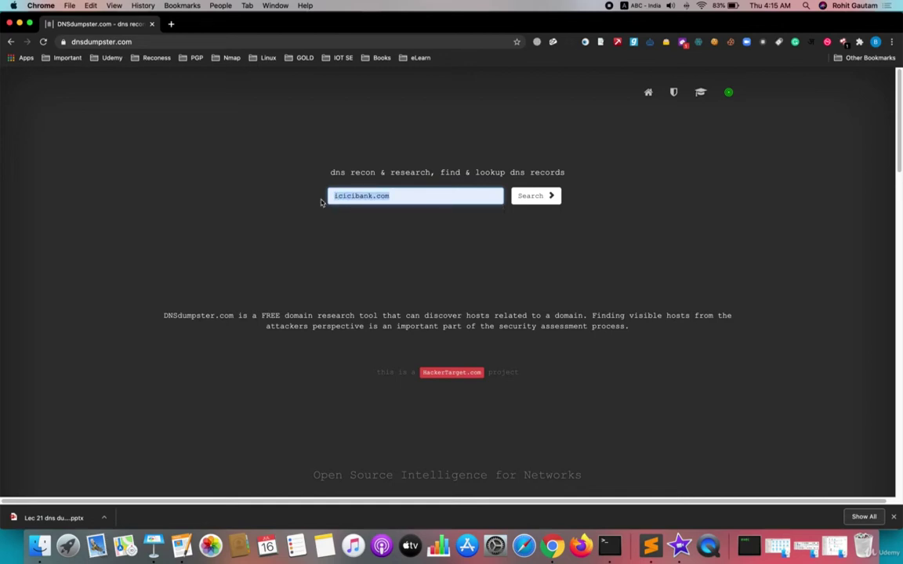
pyautogui.write('hdfcbank')
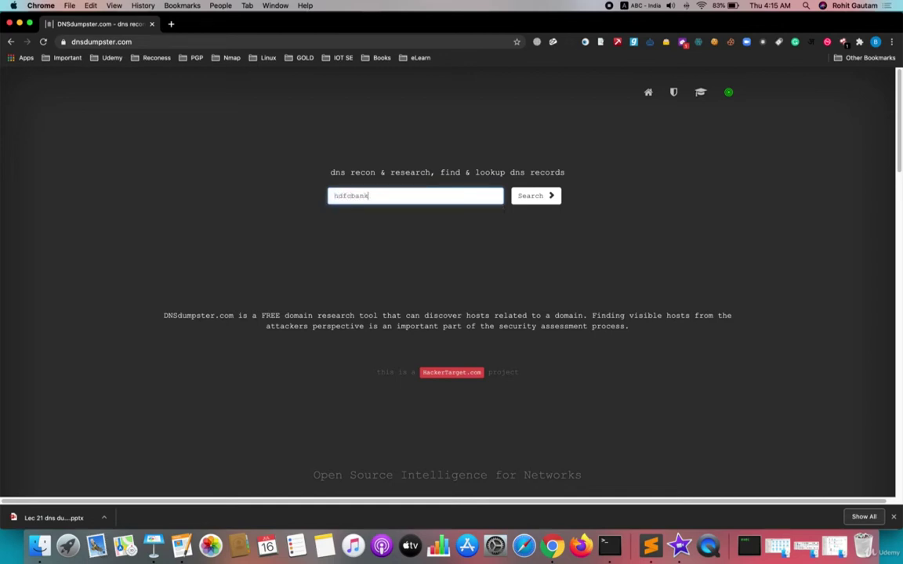
pyautogui.write('.com')
pyautogui.click(533, 195)
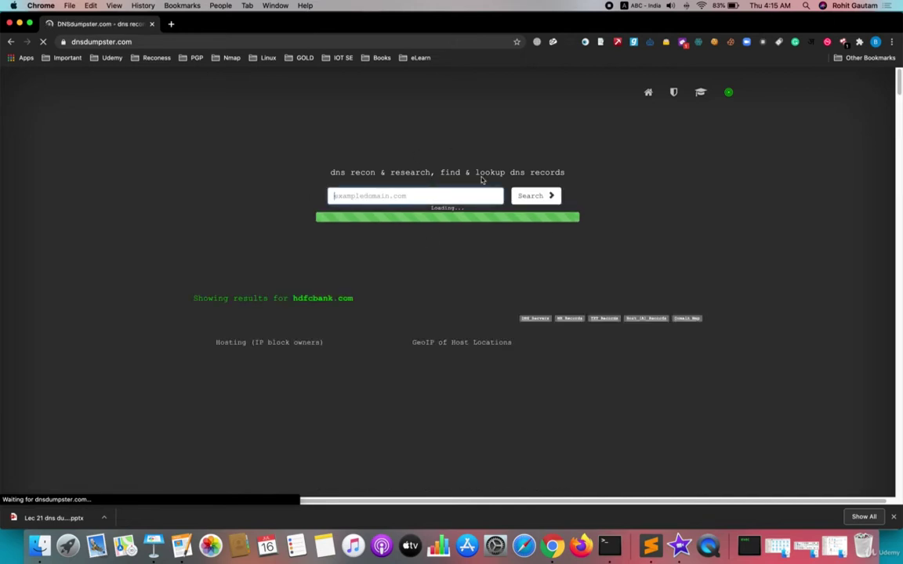
# Step: Scroll the hdfcbank.com results to the Hosting (IP block owners) chart and GeoIP map and read their values
pyautogui.scroll(-1, 302, 330)
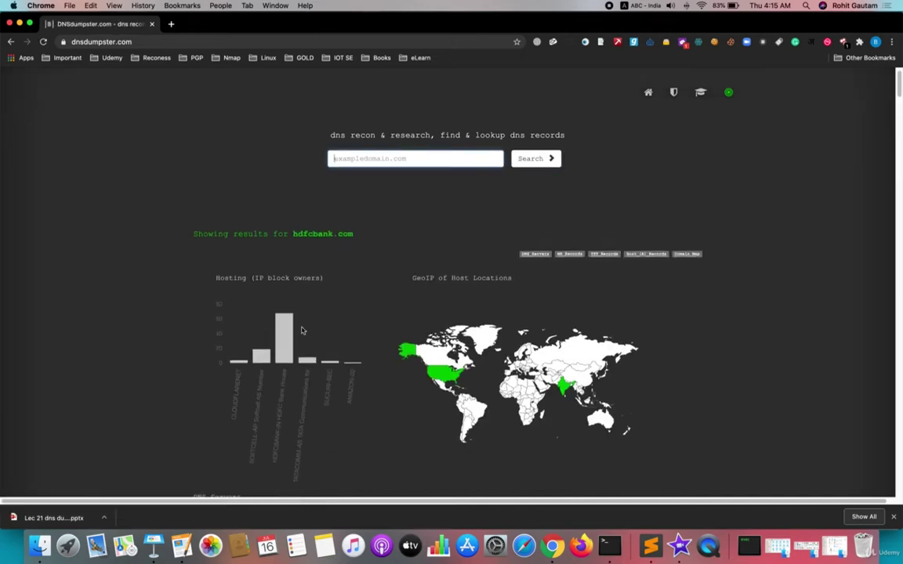
pyautogui.moveTo(195, 235); pyautogui.dragTo(358, 243)
pyautogui.click(363, 243)
pyautogui.scroll(5, 363, 243)
pyautogui.scroll(-2, 363, 242)
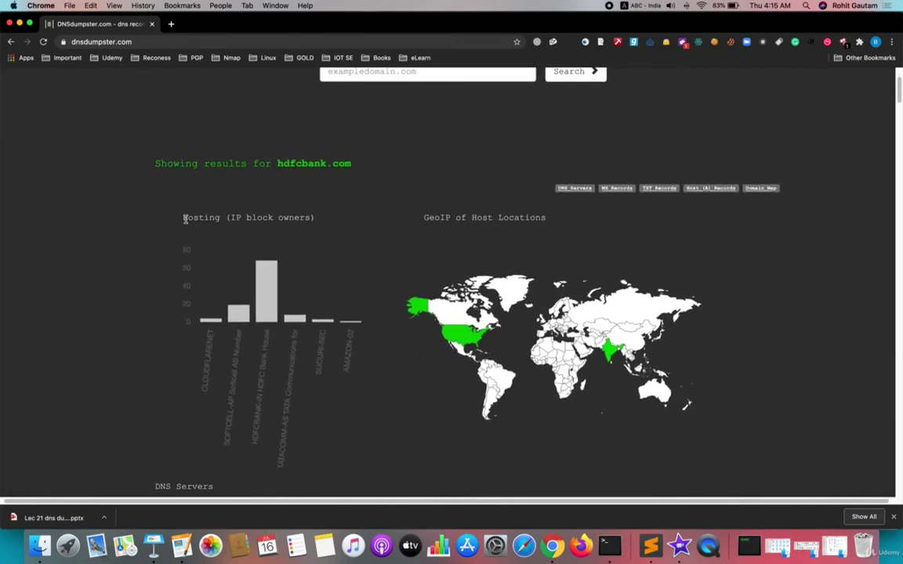
pyautogui.moveTo(182, 218); pyautogui.dragTo(306, 219)
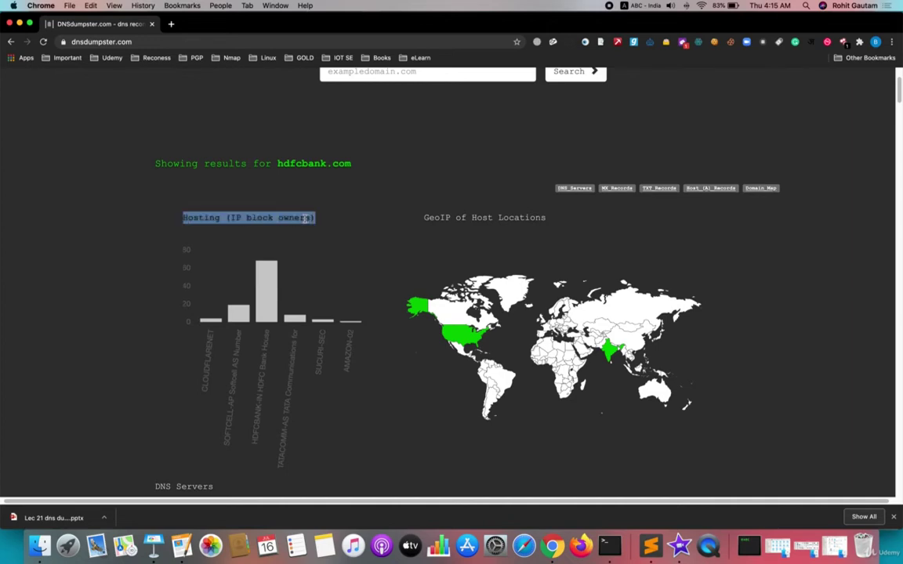
pyautogui.scroll(-2, 304, 218)
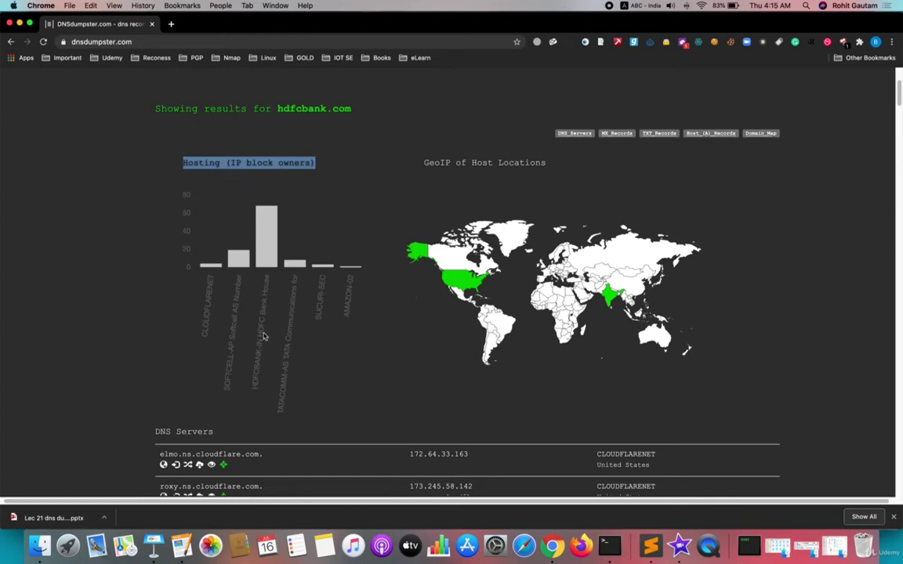
pyautogui.moveTo(272, 270)
pyautogui.moveTo(353, 271)
pyautogui.moveTo(422, 255)
pyautogui.moveTo(610, 295)
# Step: Scroll to the DNS Servers list and start a trace on elmo.ns.cloudflare.com
pyautogui.click(360, 365)
pyautogui.scroll(-5, 360, 364)
pyautogui.scroll(-3, 361, 365)
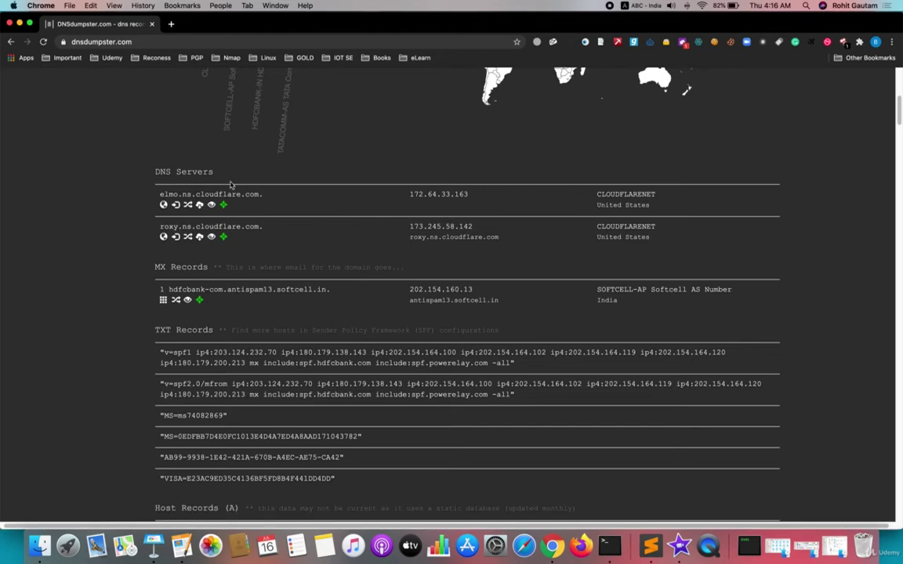
pyautogui.doubleClick(178, 172)
pyautogui.moveTo(159, 195); pyautogui.dragTo(257, 193)
pyautogui.click(175, 204)
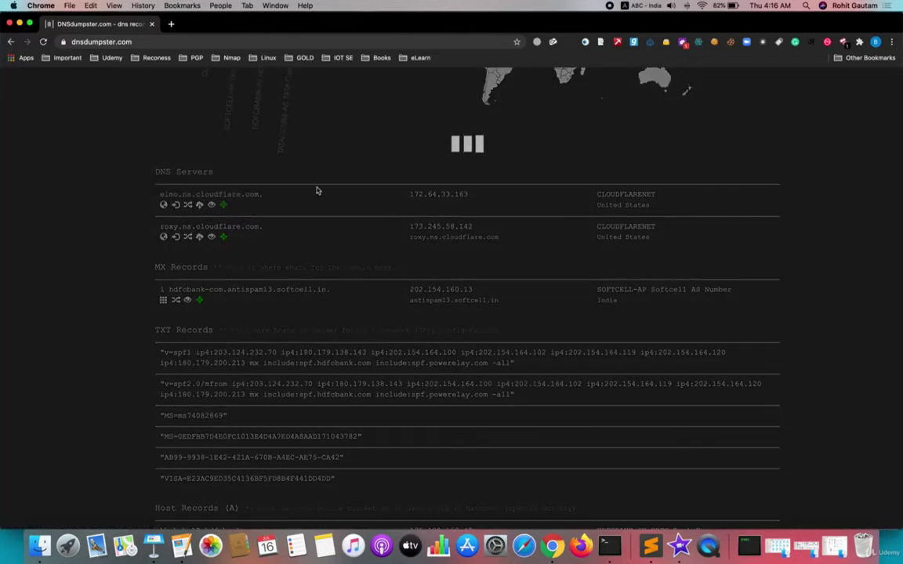
pyautogui.scroll(2, 297, 201)
pyautogui.scroll(-2, 298, 202)
pyautogui.scroll(-1, 298, 201)
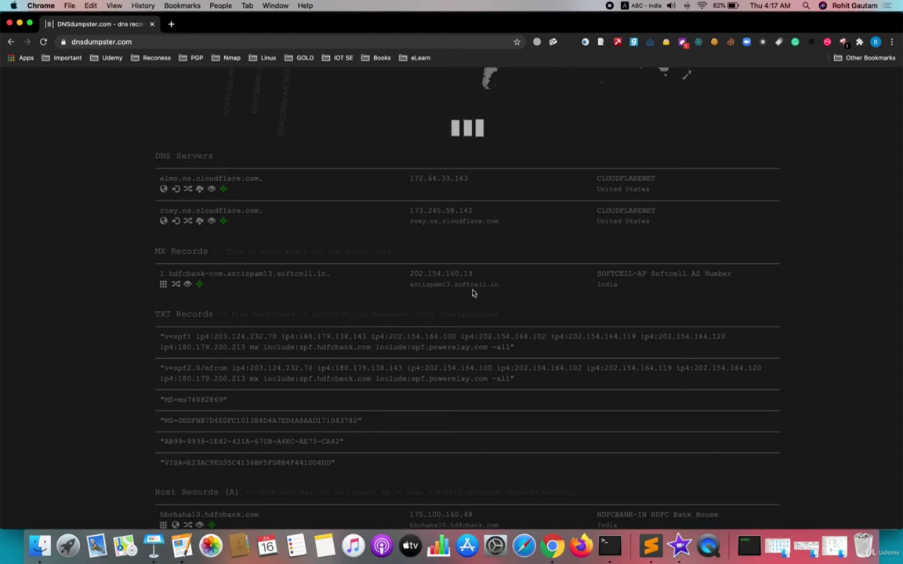
pyautogui.scroll(1, 306, 187)
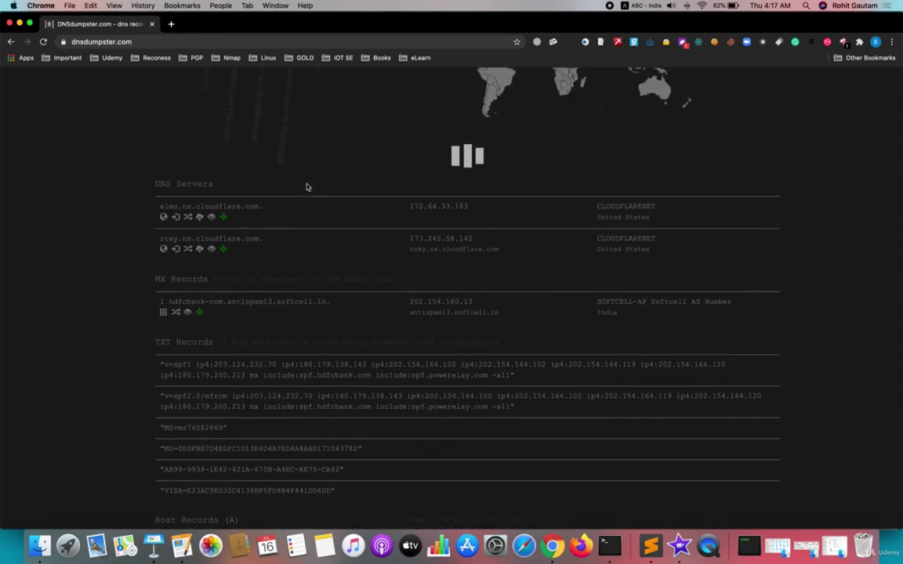
# Step: Reload DNSdumpster and search hdfcbank.com, picked from the autofill after typing 'hdf'
pyautogui.click(385, 37)
pyautogui.press('Return')
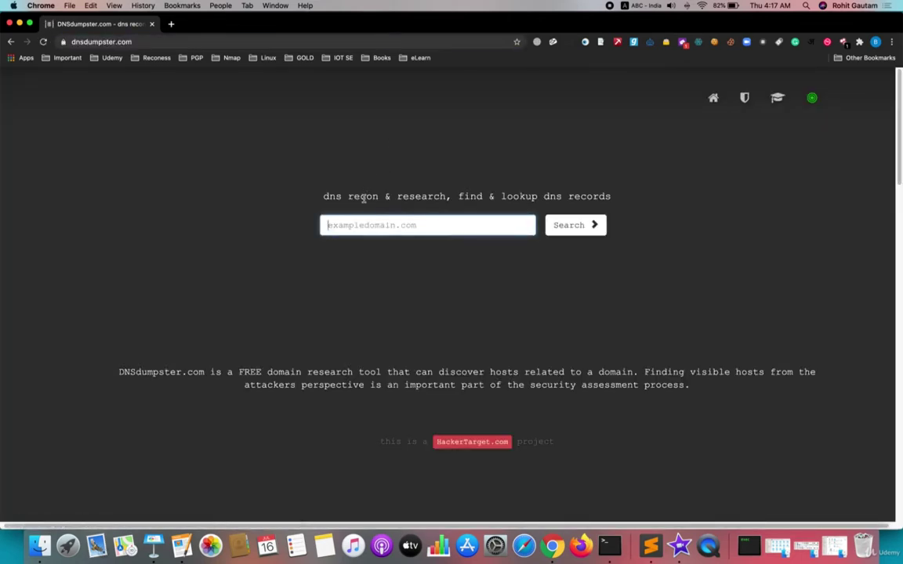
pyautogui.write('hdf')
pyautogui.press('Down')
pyautogui.press('Return')
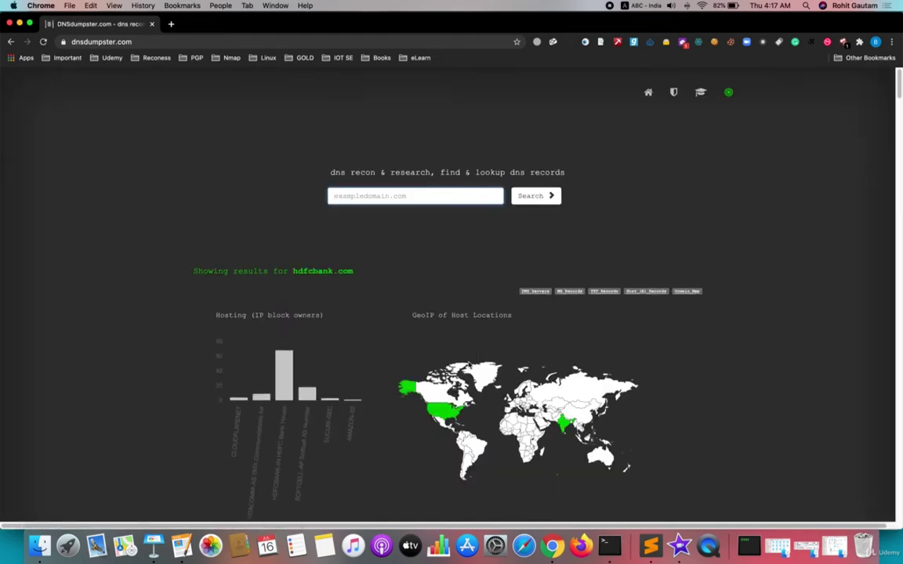
# Step: Inspect the softcell.in MX record and scroll on through the records
pyautogui.scroll(-10, 588, 220)
pyautogui.scroll(5, 587, 220)
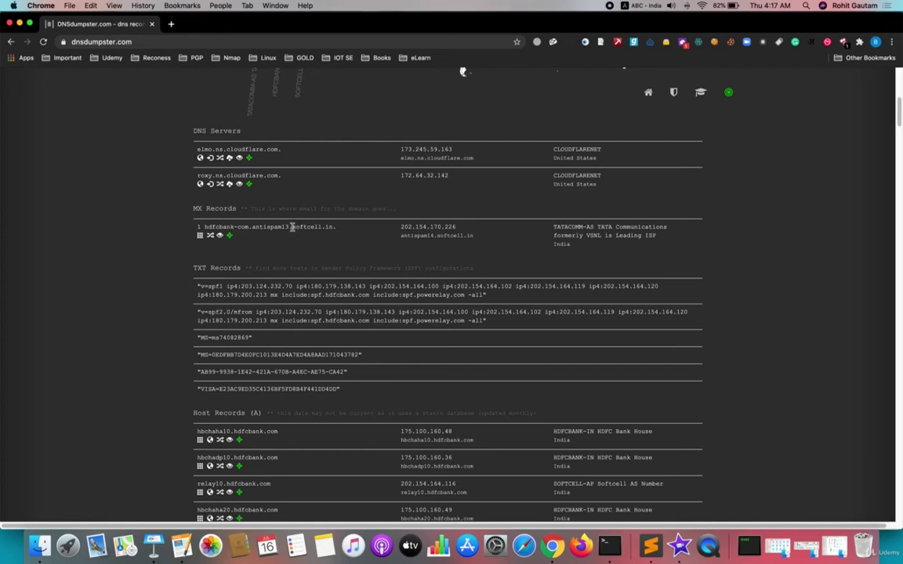
pyautogui.moveTo(292, 226); pyautogui.dragTo(348, 229)
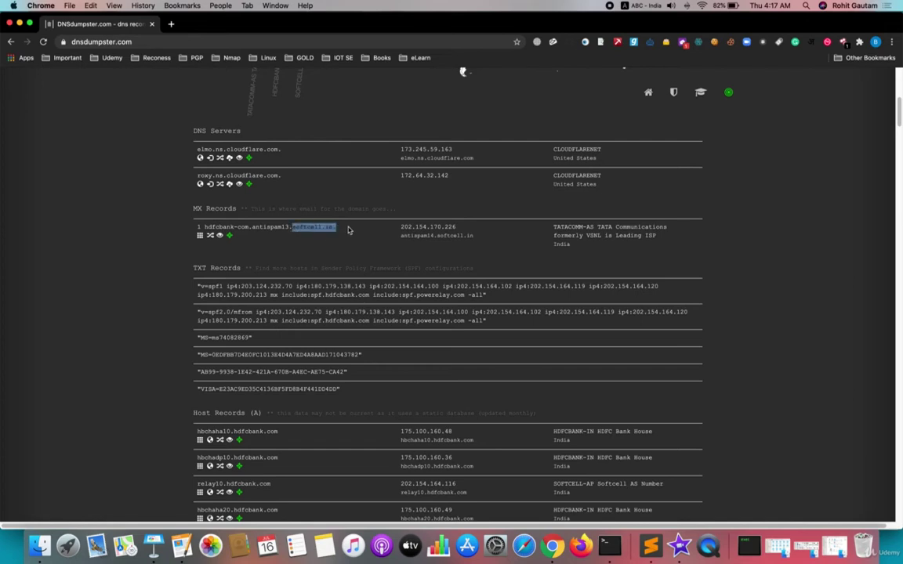
pyautogui.click(789, 282)
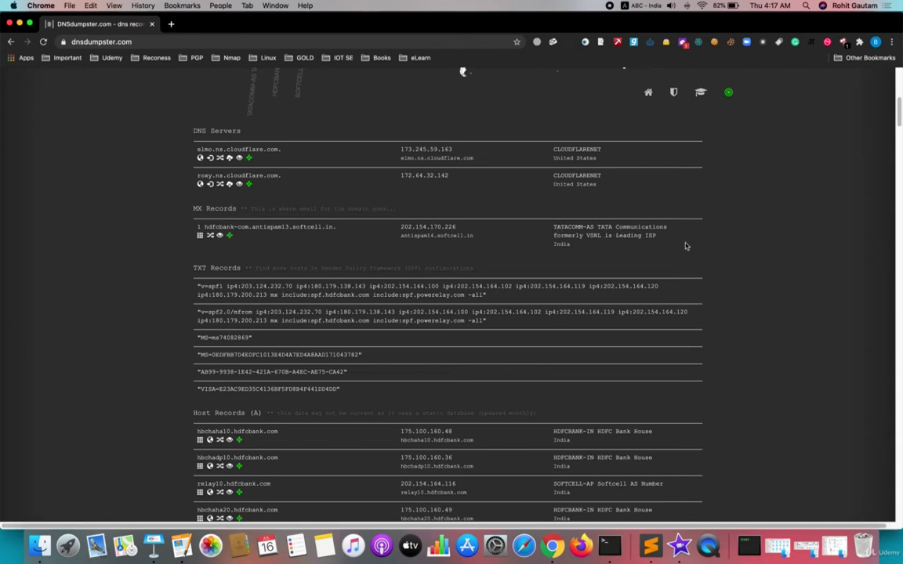
pyautogui.scroll(-1, 273, 248)
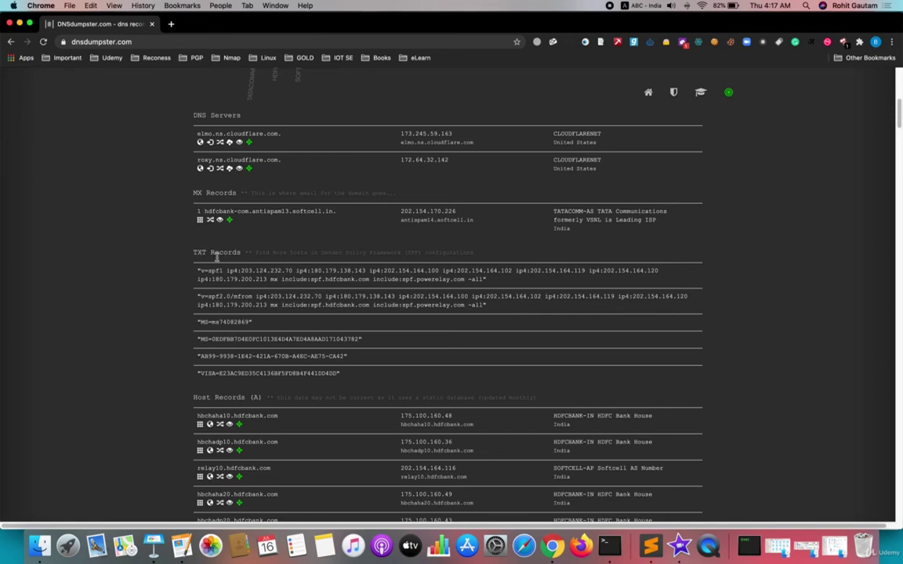
pyautogui.moveTo(321, 252); pyautogui.dragTo(439, 252)
pyautogui.scroll(5, 439, 252)
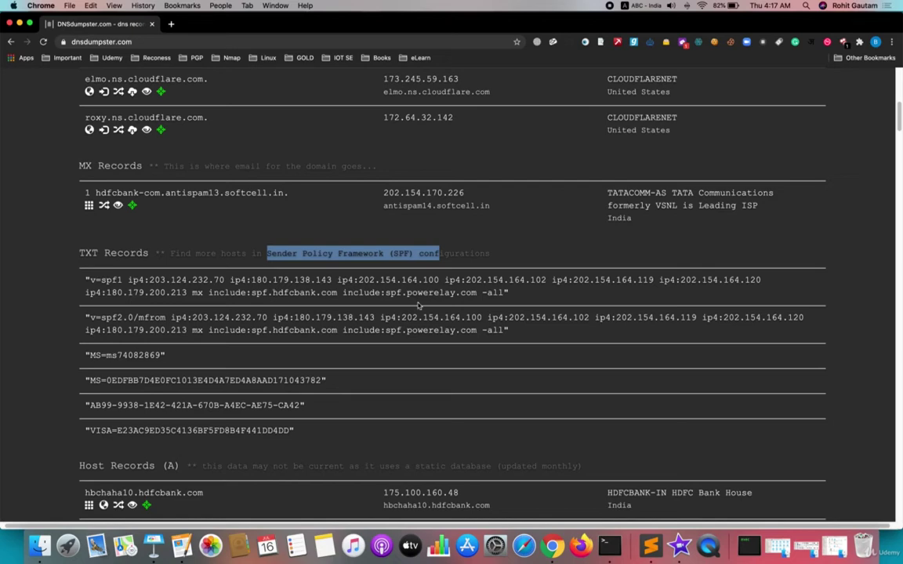
pyautogui.moveTo(476, 292); pyautogui.dragTo(522, 295)
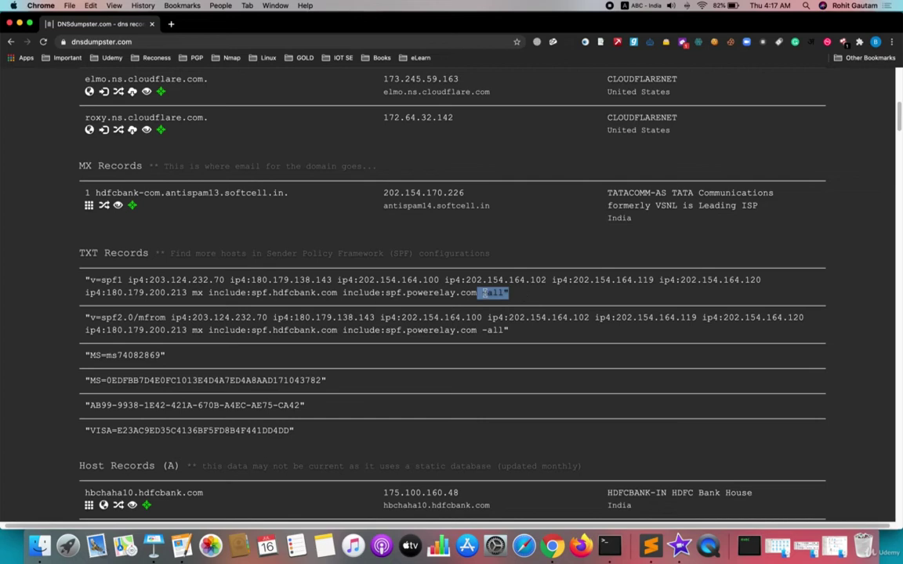
pyautogui.tripleClick(484, 293)
pyautogui.click(485, 292)
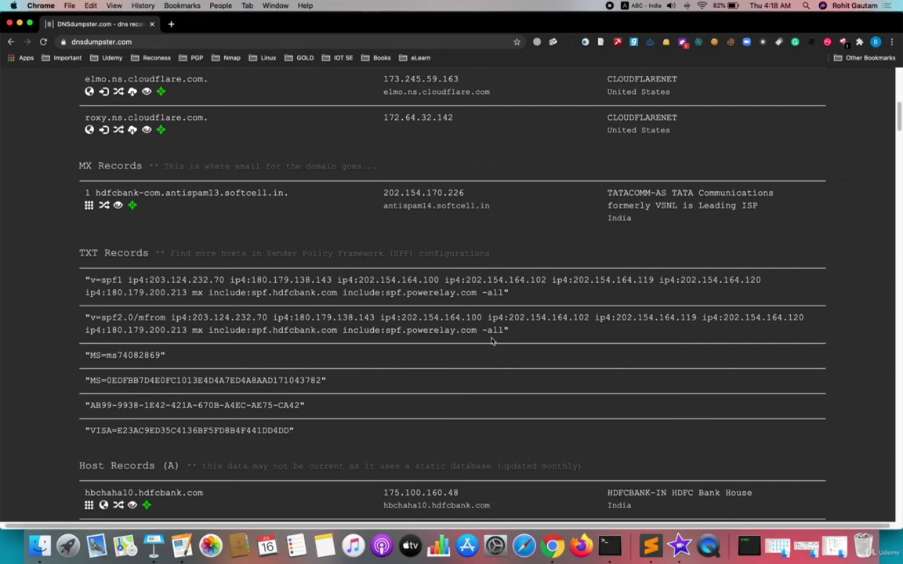
# Step: Scroll to the Host Records section and inspect the first hostnames, such as hbchaha10.hdfcbank.com
pyautogui.scroll(-2, 421, 357)
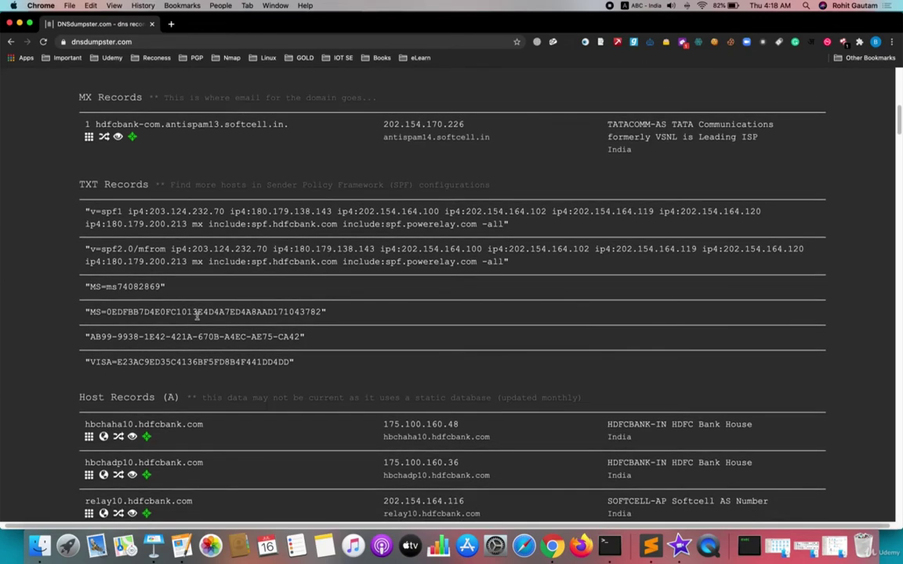
pyautogui.scroll(-5, 196, 318)
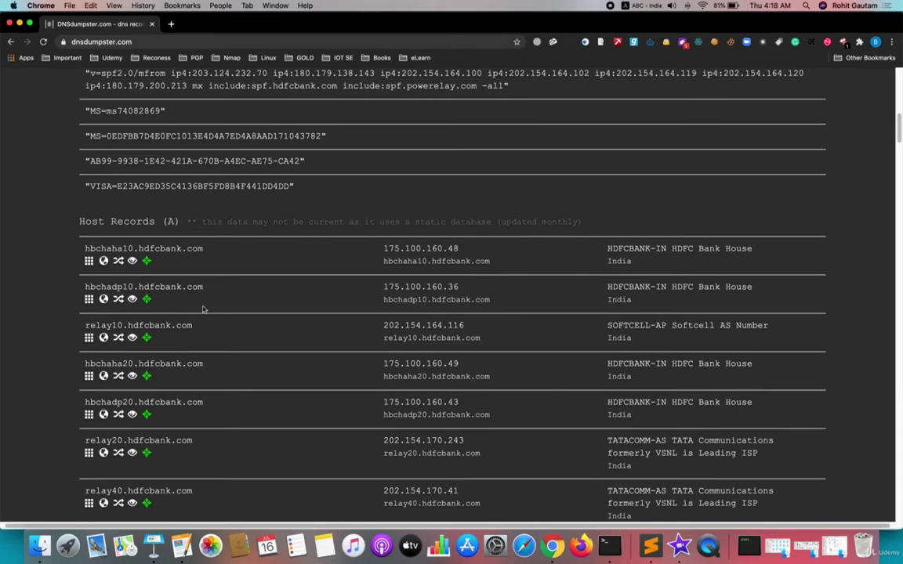
pyautogui.scroll(-2, 157, 235)
pyautogui.moveTo(76, 140); pyautogui.dragTo(162, 138)
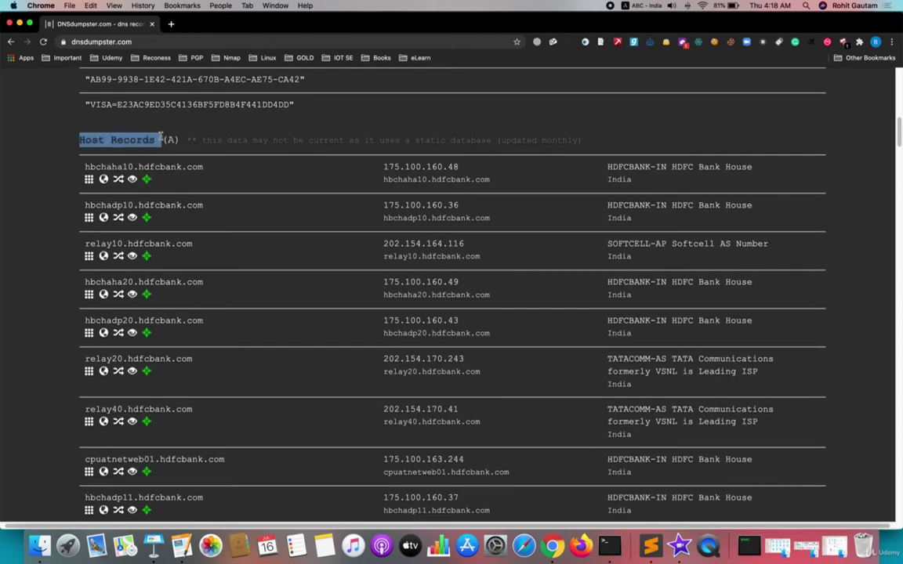
pyautogui.doubleClick(123, 138)
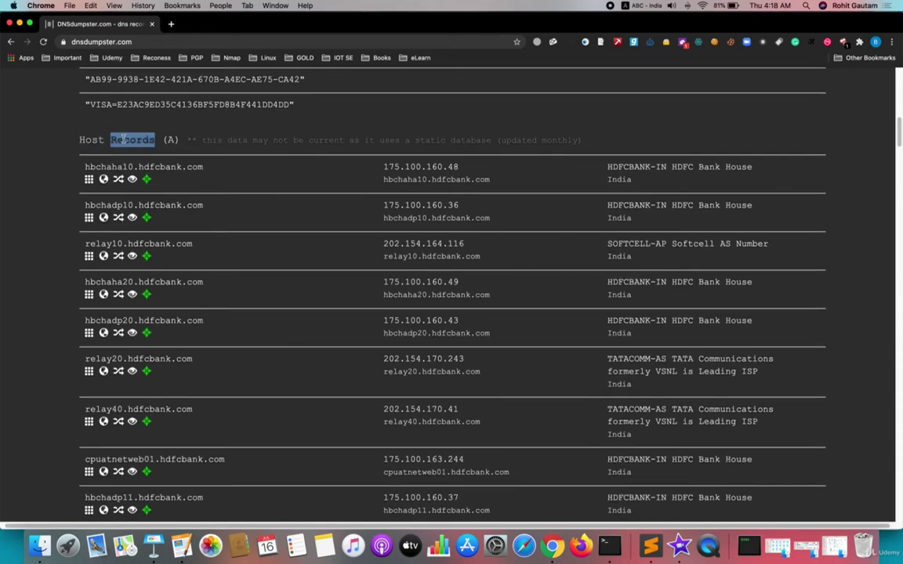
pyautogui.click(75, 140)
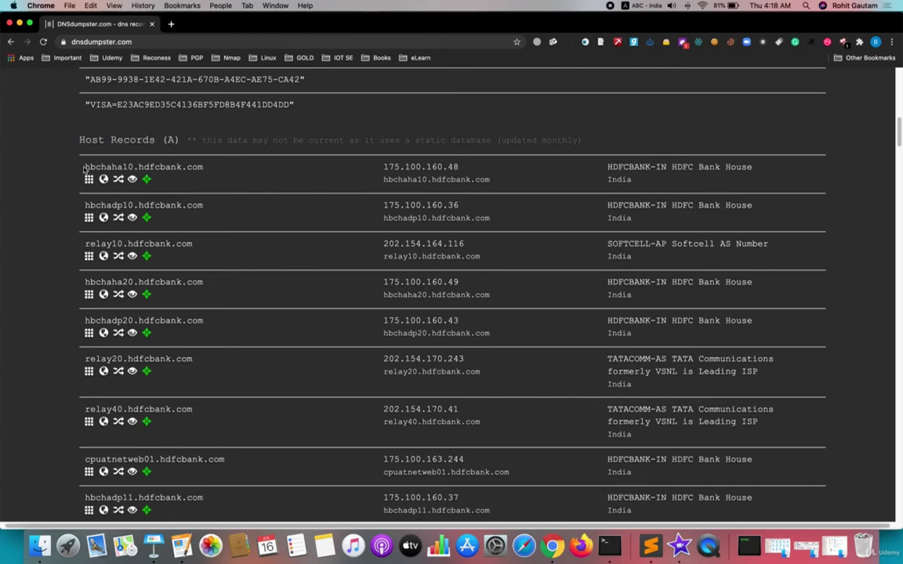
pyautogui.moveTo(85, 167); pyautogui.dragTo(198, 165)
pyautogui.click(198, 165)
pyautogui.moveTo(84, 168); pyautogui.dragTo(147, 167)
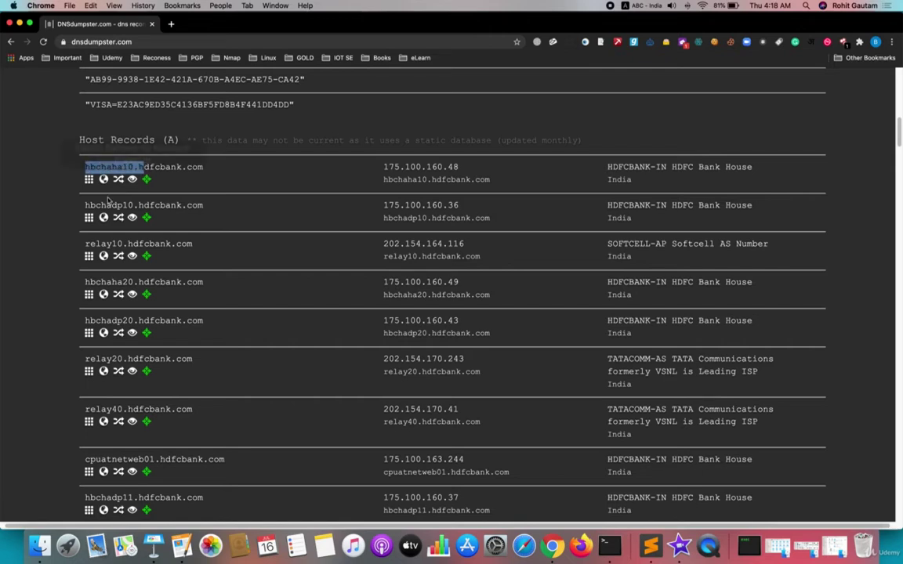
pyautogui.moveTo(84, 205); pyautogui.dragTo(118, 205)
pyautogui.click(117, 206)
# Step: Scroll further down the host list past cpuatnetweb01.hdfcbank.com toward v1.hdfcbank.com
pyautogui.scroll(-1, 144, 228)
pyautogui.scroll(-8, 141, 302)
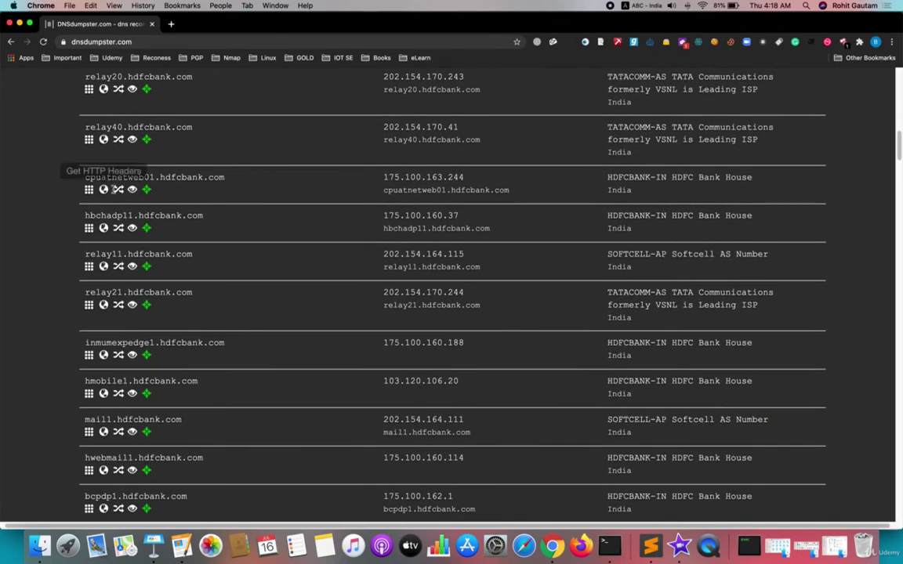
pyautogui.moveTo(84, 177); pyautogui.dragTo(226, 177)
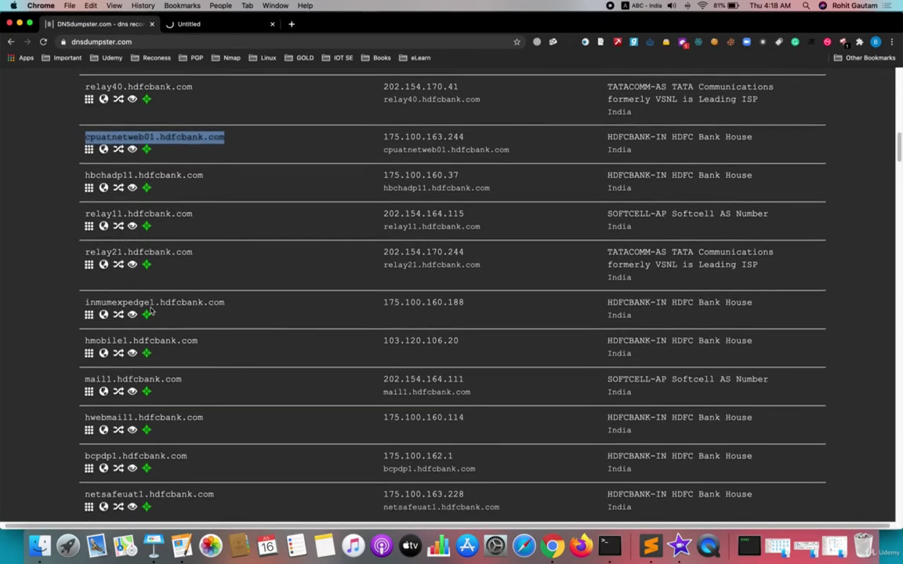
pyautogui.scroll(-3, 162, 265)
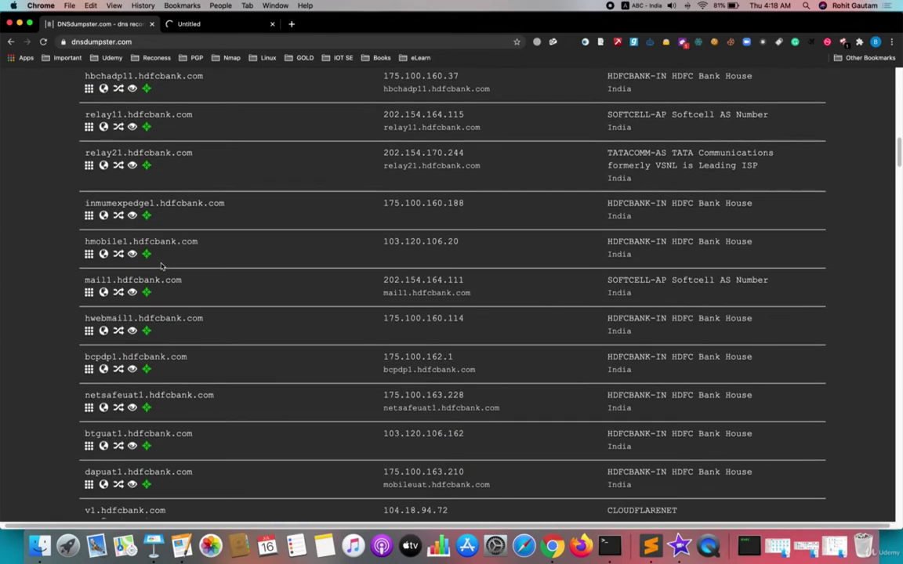
pyautogui.scroll(-1, 149, 227)
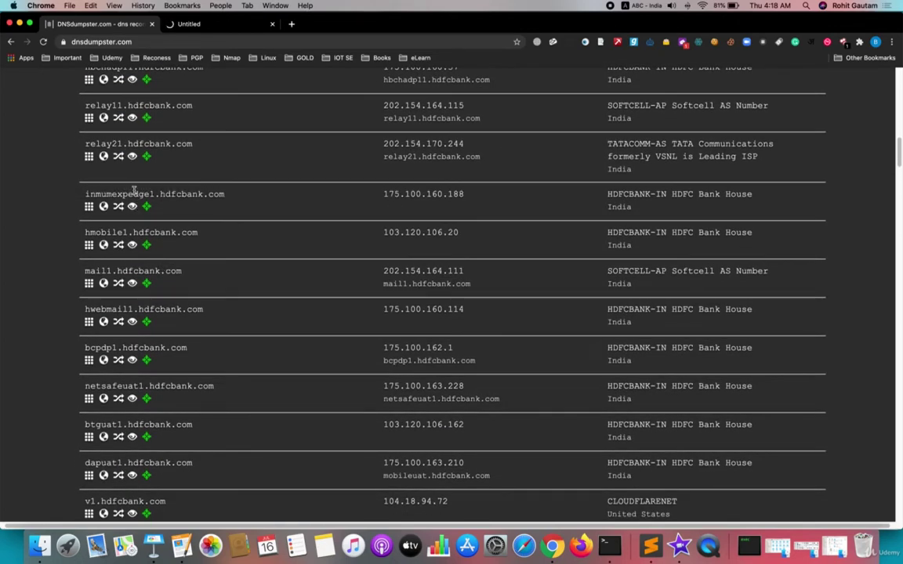
# Step: Open inmumexpedge1.hdfcbank.com and hmobile1.hdfcbank.com in new tabs
pyautogui.doubleClick(131, 193)
pyautogui.tripleClick(131, 194)
pyautogui.rightClick(133, 191)
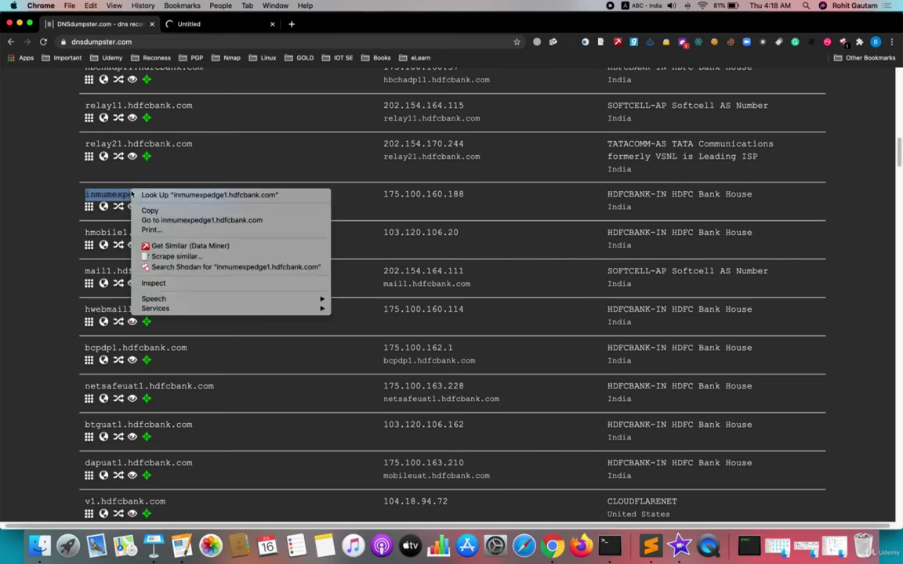
pyautogui.click(154, 220)
pyautogui.press('super+1')
pyautogui.scroll(-2, 173, 278)
pyautogui.tripleClick(128, 177)
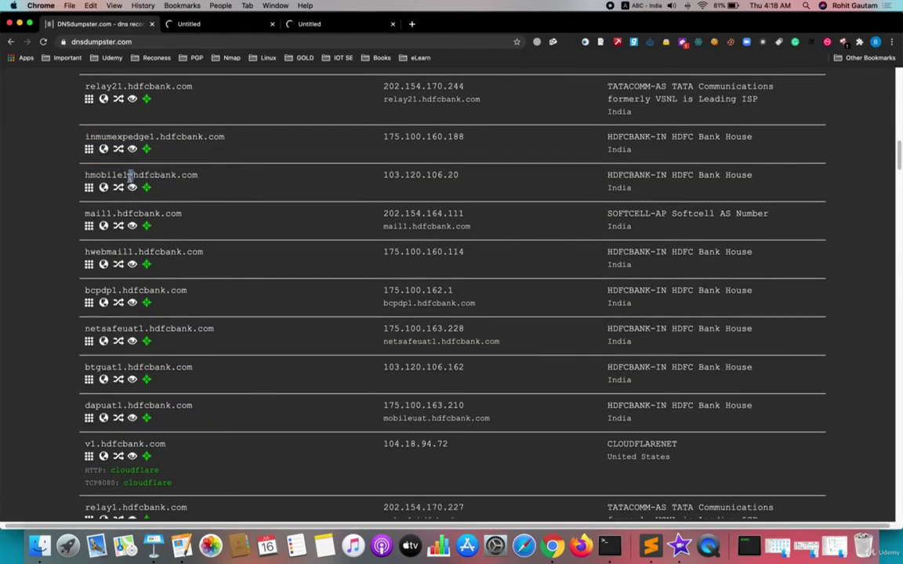
pyautogui.rightClick(129, 179)
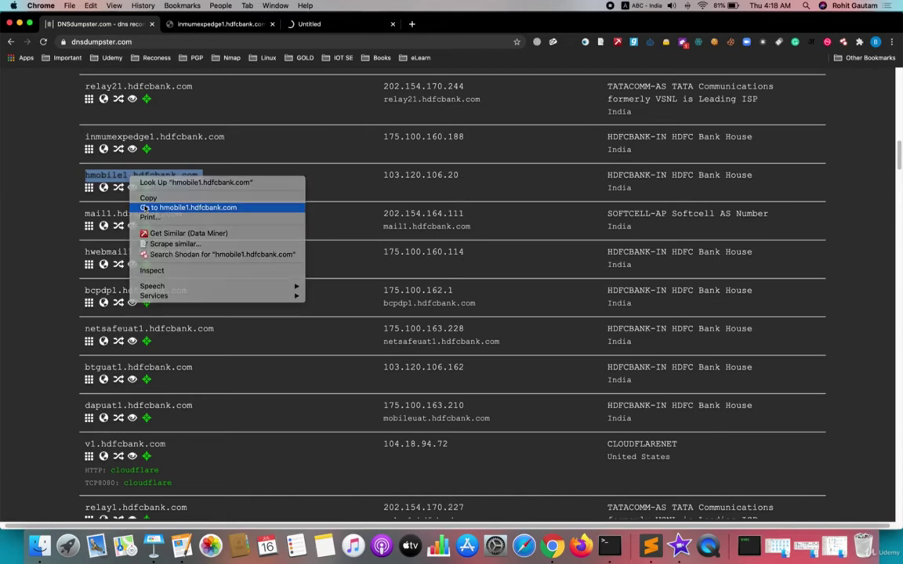
pyautogui.click(157, 208)
# Step: Open bcpdp1, netsafeuat1 and btguat1.hdfcbank.com in new tabs
pyautogui.scroll(-2, 163, 263)
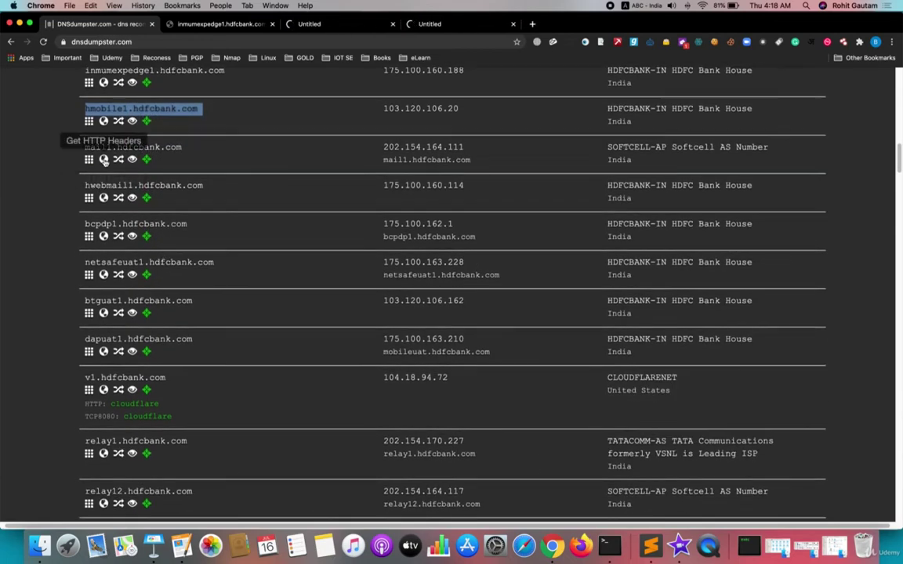
pyautogui.tripleClick(97, 225)
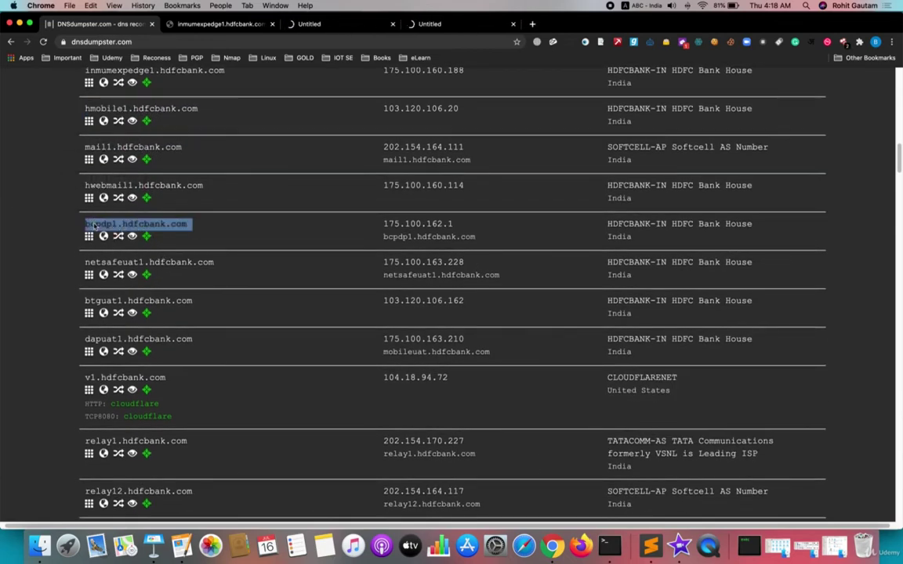
pyautogui.rightClick(96, 223)
pyautogui.click(120, 253)
pyautogui.scroll(-1, 119, 259)
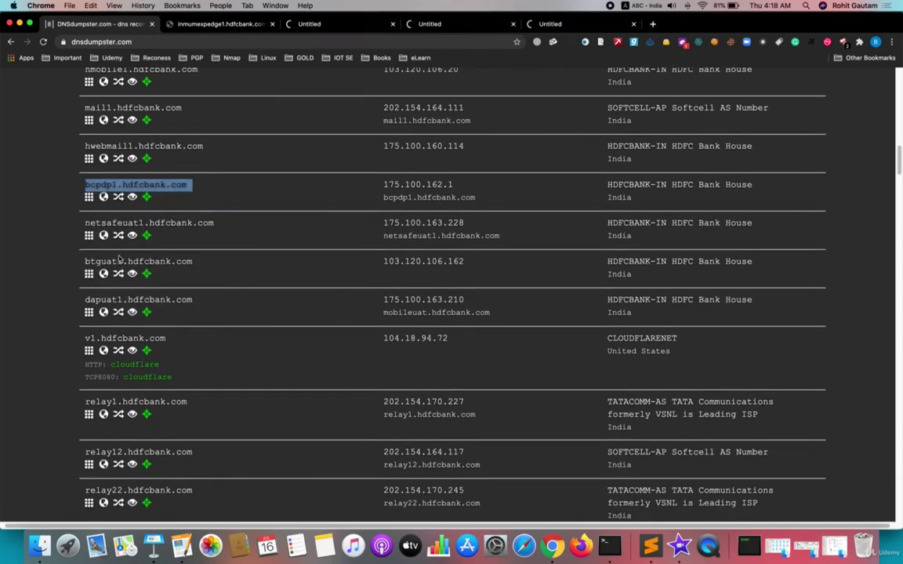
pyautogui.tripleClick(110, 223)
pyautogui.rightClick(133, 223)
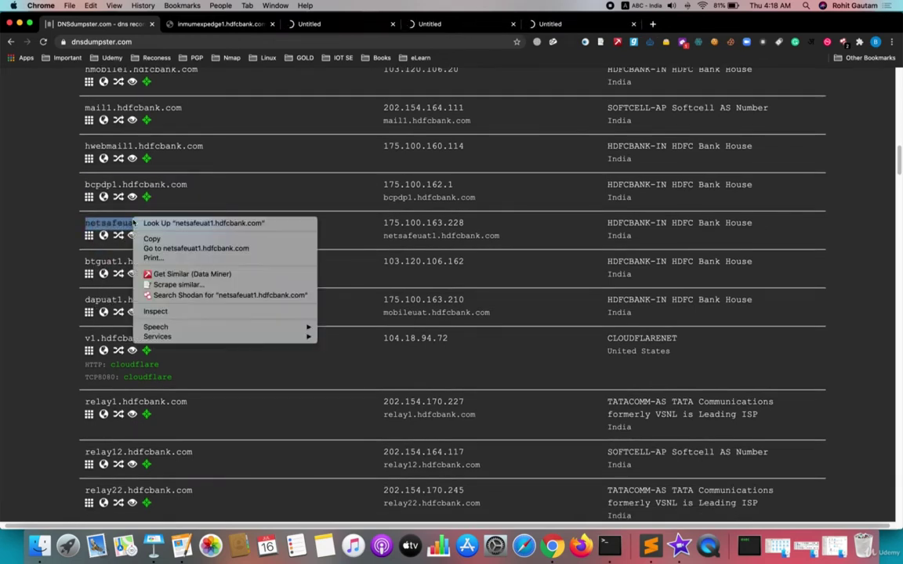
pyautogui.click(164, 247)
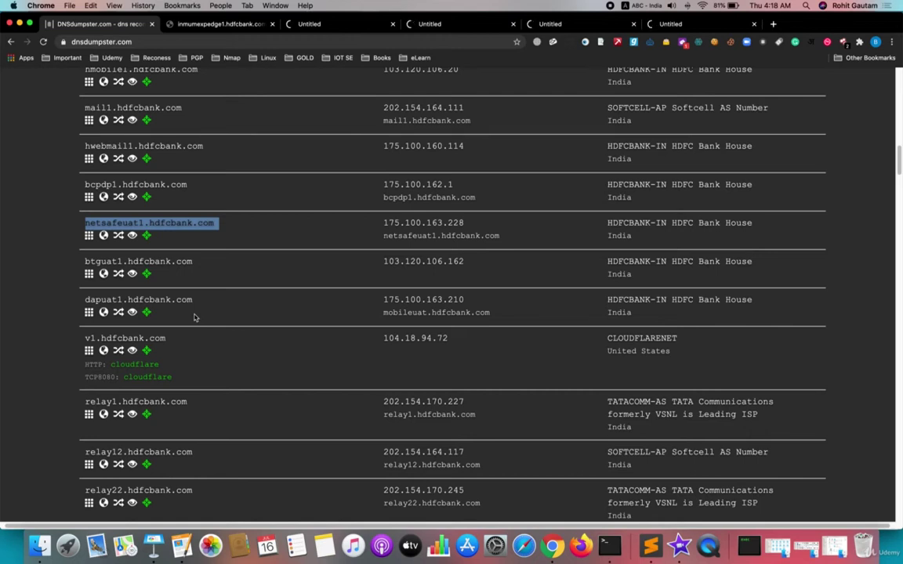
pyautogui.scroll(-1, 176, 286)
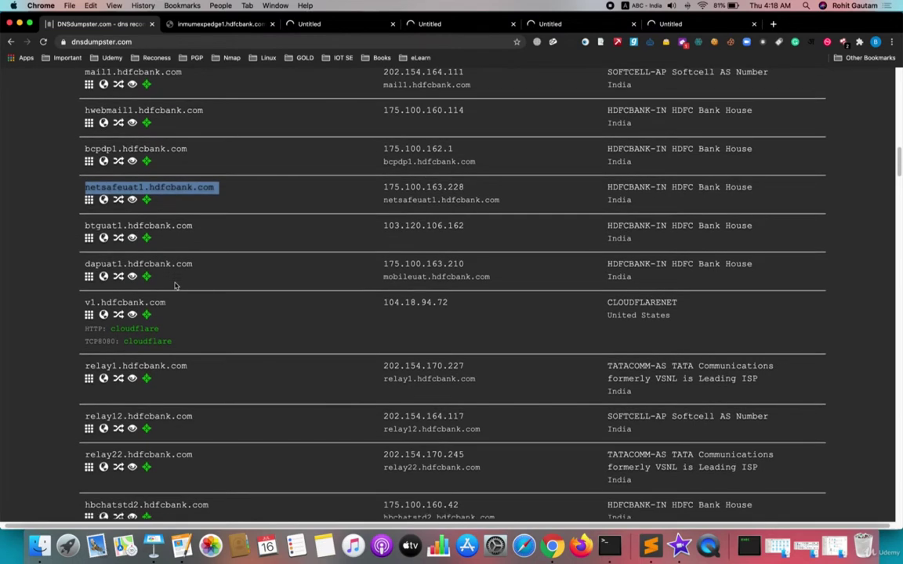
pyautogui.tripleClick(115, 226)
pyautogui.rightClick(117, 225)
pyautogui.click(161, 252)
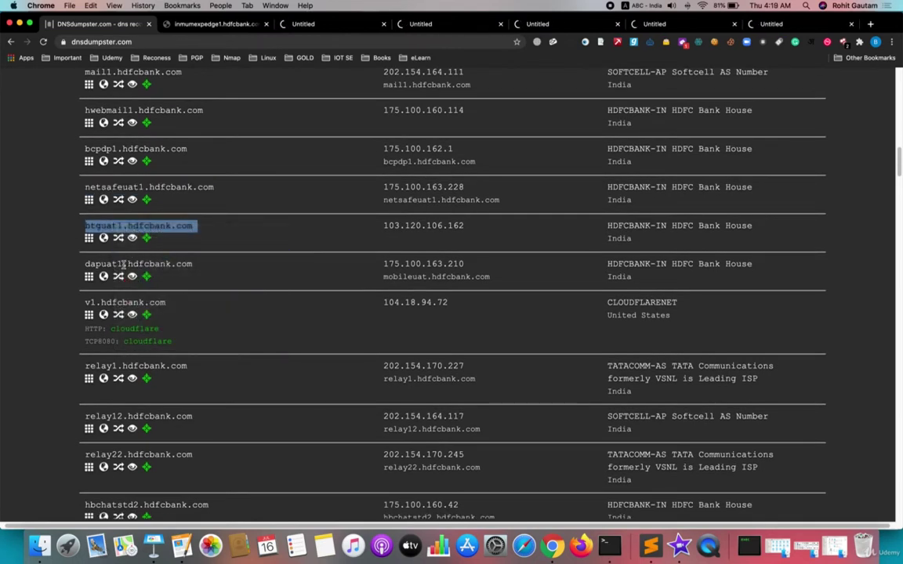
# Step: Open dapuat1, v1 and upiswitch2.hdfcbank.com in new tabs
pyautogui.tripleClick(123, 264)
pyautogui.rightClick(123, 264)
pyautogui.click(145, 294)
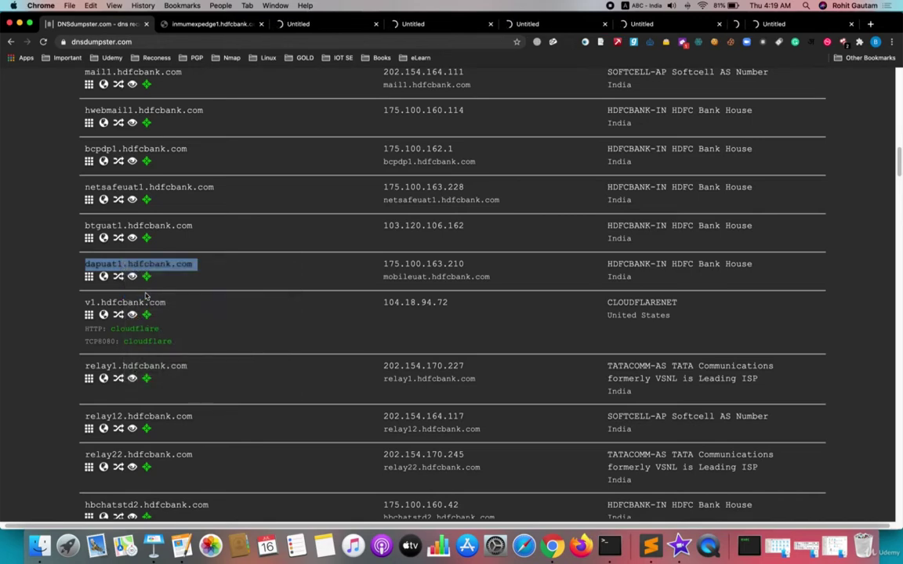
pyautogui.scroll(-1, 144, 295)
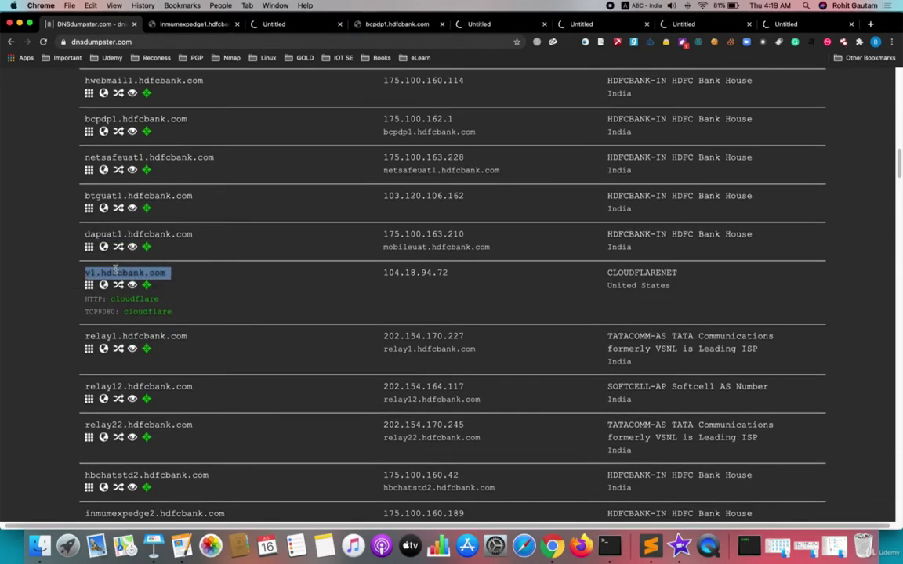
pyautogui.rightClick(115, 270)
pyautogui.click(145, 300)
pyautogui.scroll(-3, 141, 303)
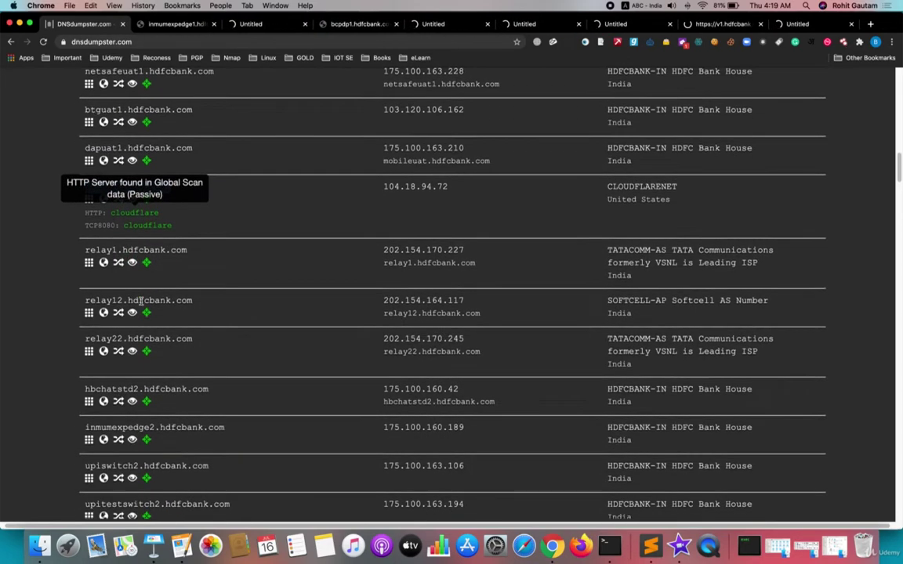
pyautogui.scroll(-7, 141, 302)
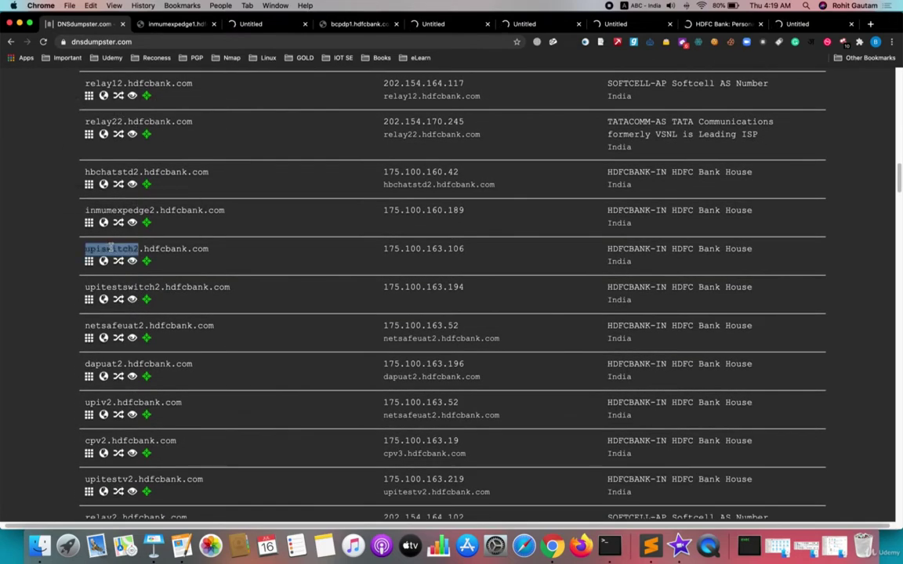
pyautogui.rightClick(84, 245)
pyautogui.press('Escape')
pyautogui.tripleClick(98, 250)
pyautogui.rightClick(97, 250)
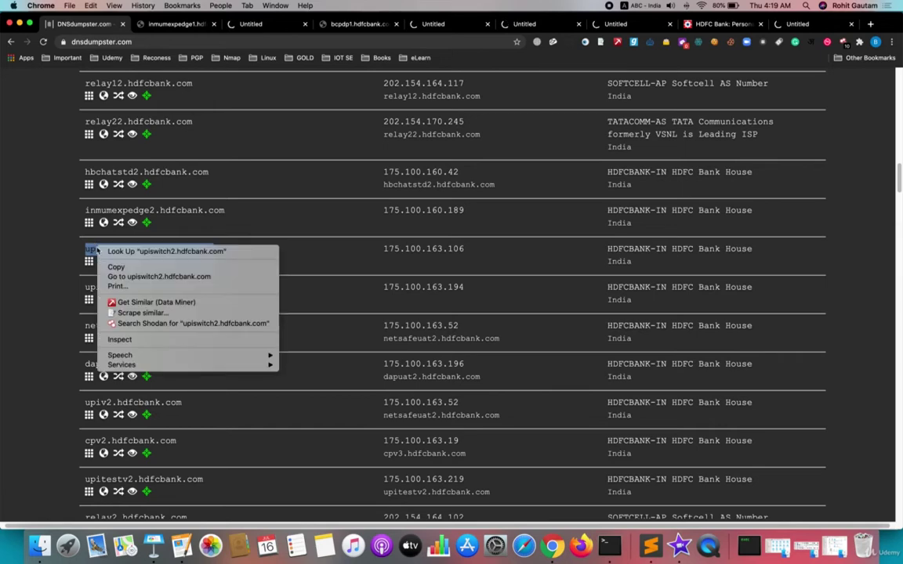
pyautogui.click(112, 276)
# Step: Open testca, miha and portalmigmoc.hdfcbank.com in new tabs
pyautogui.scroll(-4, 113, 276)
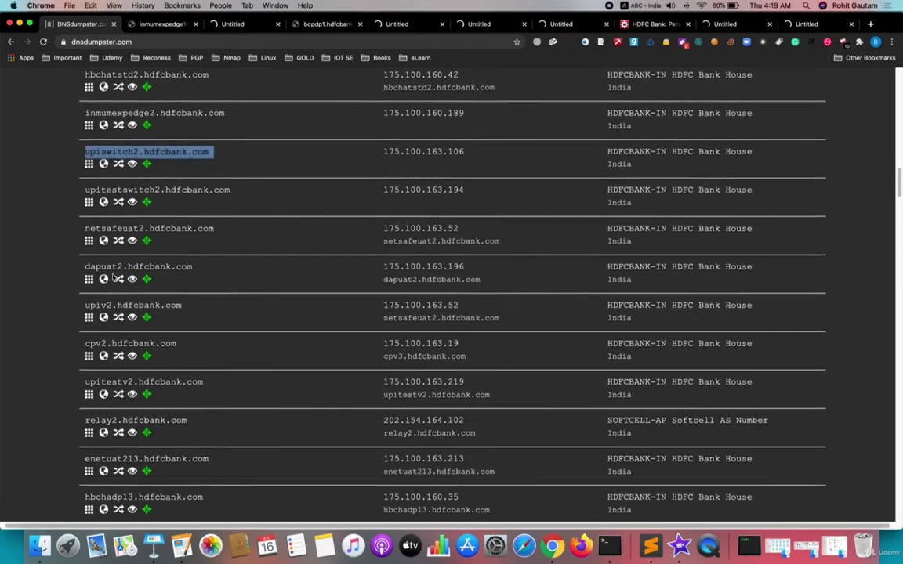
pyautogui.scroll(-15, 112, 276)
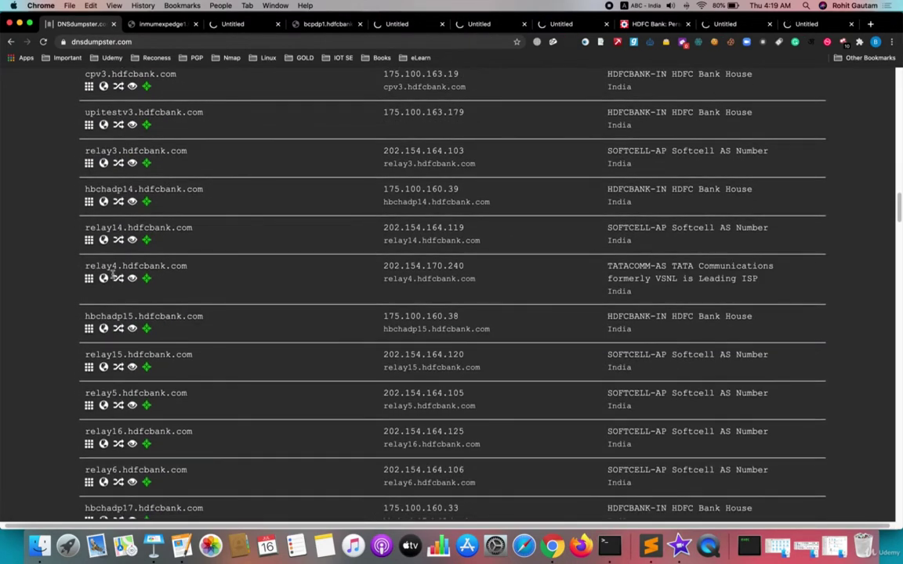
pyautogui.scroll(-10, 112, 274)
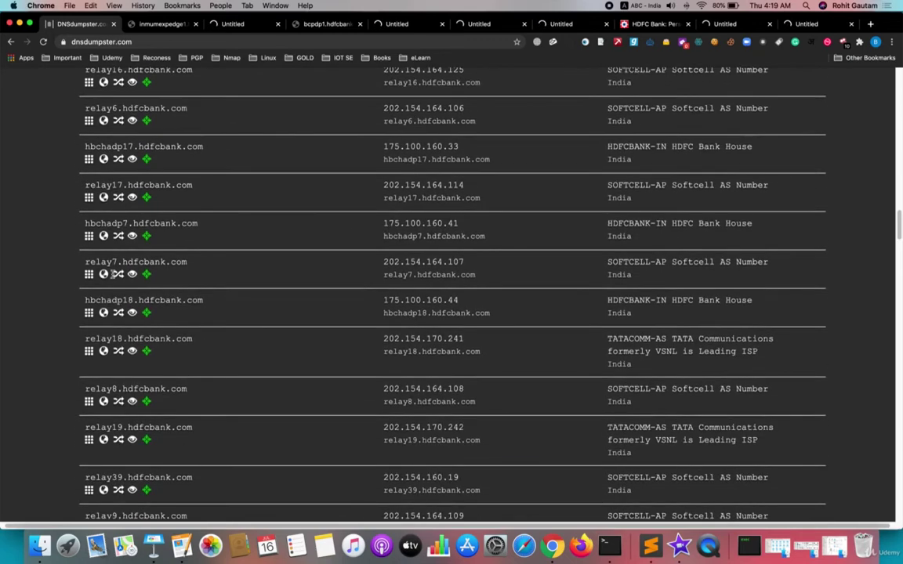
pyautogui.scroll(-11, 112, 275)
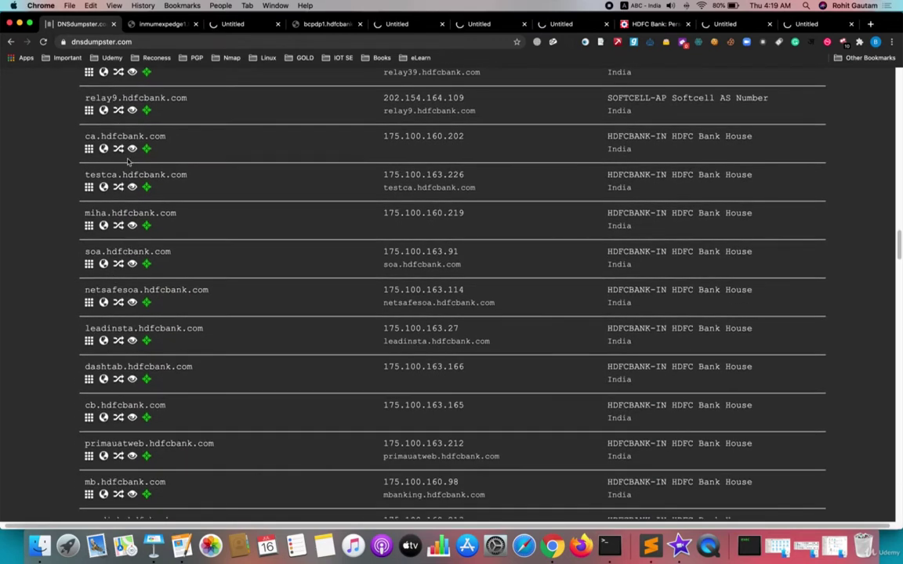
pyautogui.tripleClick(114, 172)
pyautogui.rightClick(125, 174)
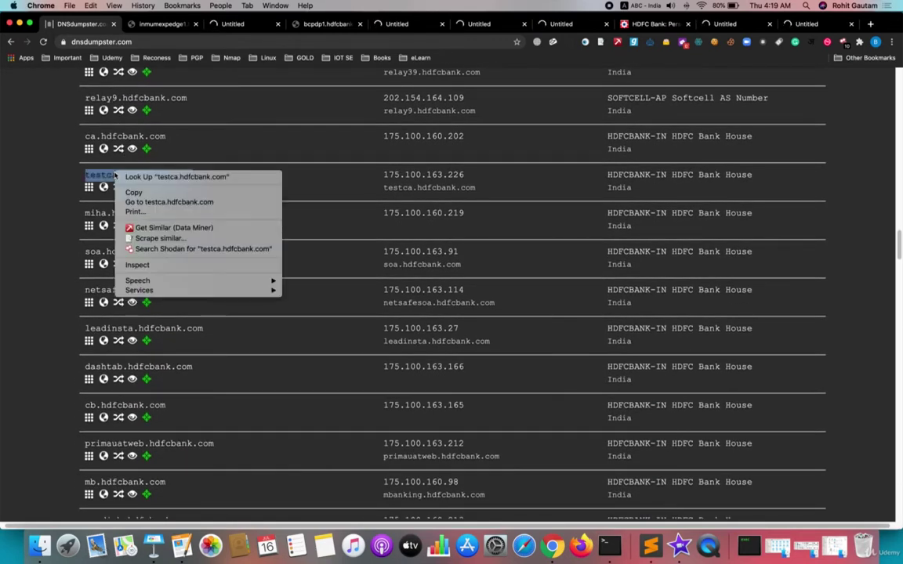
pyautogui.click(137, 192)
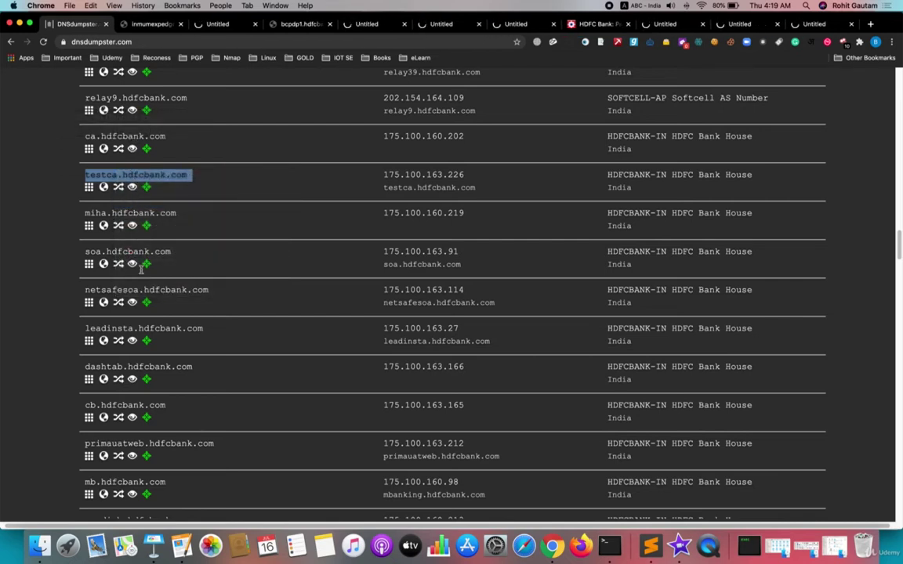
pyautogui.scroll(-1, 153, 199)
pyautogui.tripleClick(116, 192)
pyautogui.rightClick(116, 192)
pyautogui.click(145, 220)
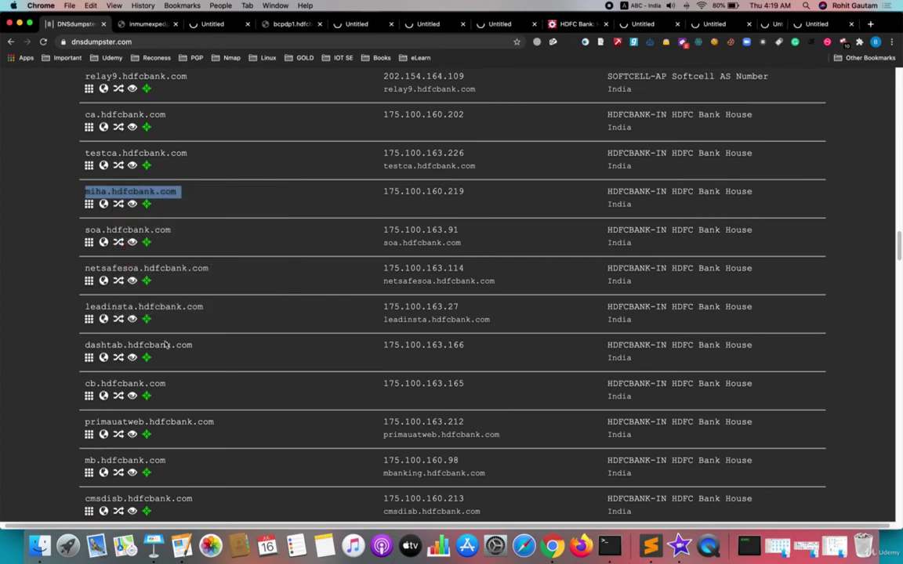
pyautogui.scroll(-10, 166, 345)
pyautogui.scroll(-6, 165, 345)
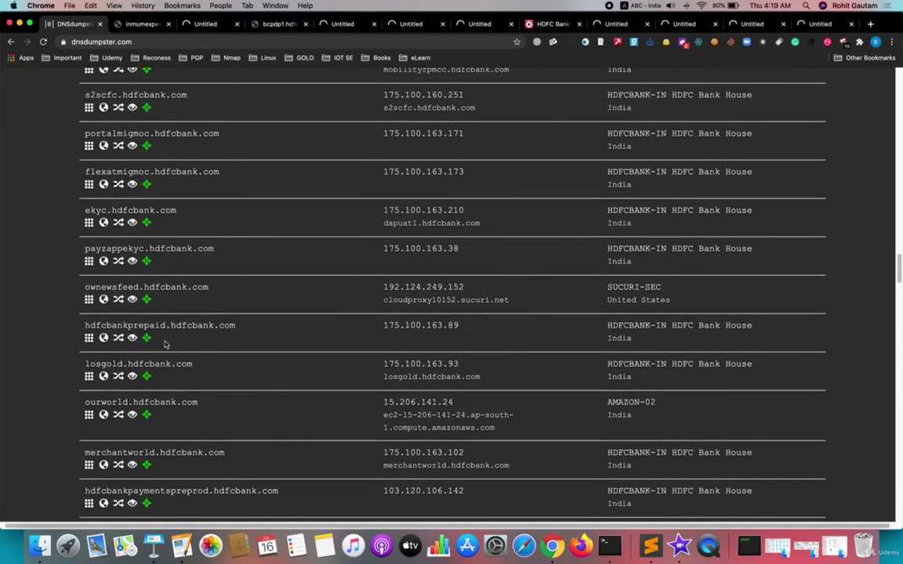
pyautogui.tripleClick(131, 135)
pyautogui.rightClick(119, 125)
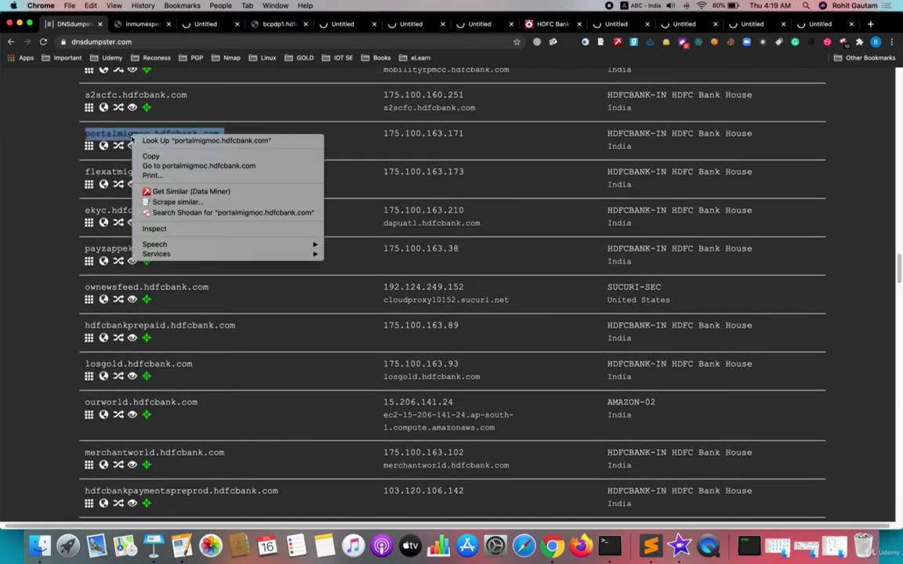
pyautogui.click(146, 149)
# Step: Open ownewsfeed, losgold and hdfcbankpaymentspreprod.hdfcbank.com in new tabs
pyautogui.scroll(-2, 149, 184)
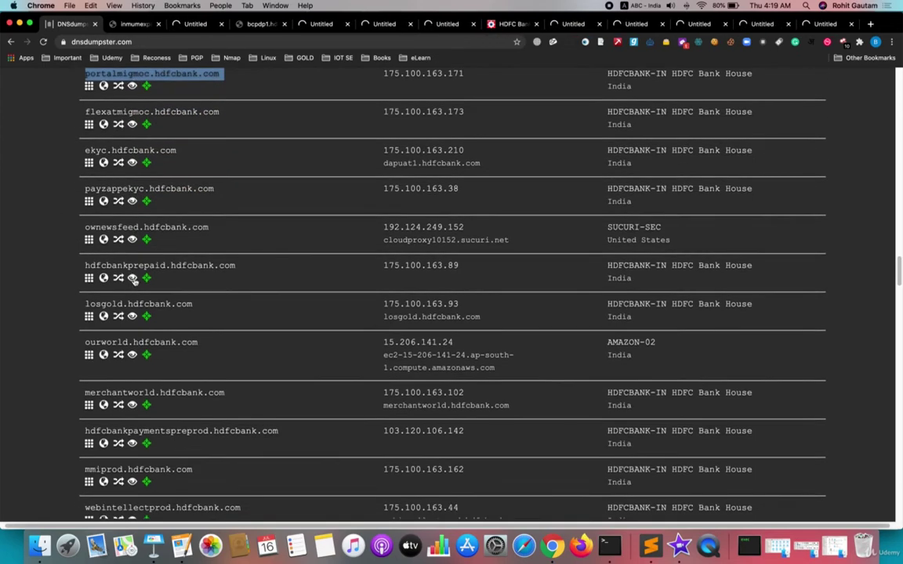
pyautogui.tripleClick(141, 227)
pyautogui.rightClick(141, 227)
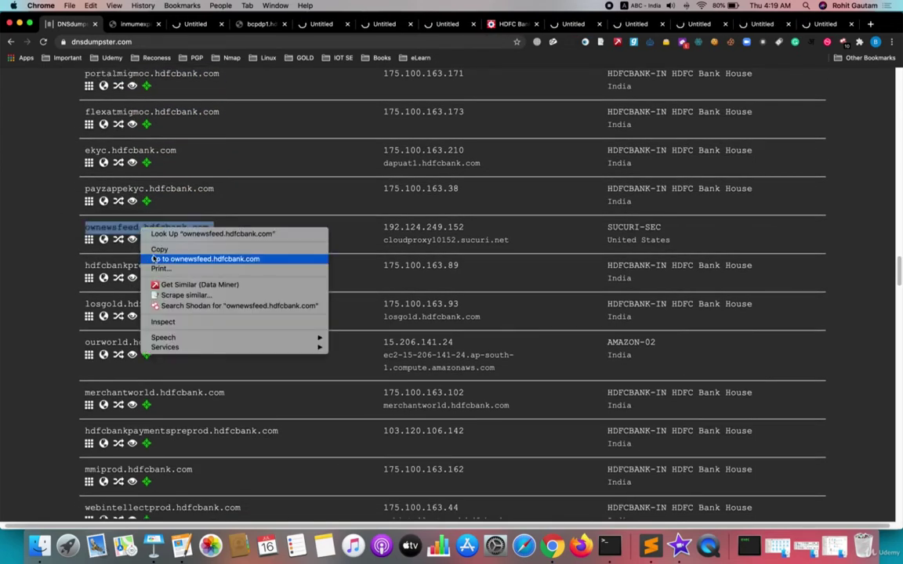
pyautogui.click(145, 256)
pyautogui.tripleClick(125, 302)
pyautogui.rightClick(124, 301)
pyautogui.click(136, 329)
pyautogui.scroll(-2, 184, 386)
pyautogui.tripleClick(177, 368)
pyautogui.rightClick(162, 369)
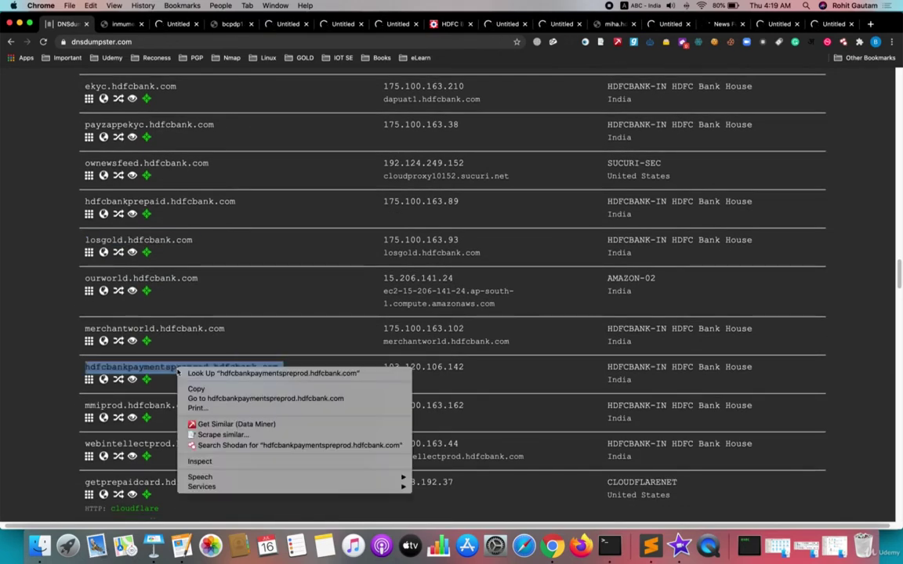
pyautogui.click(191, 398)
pyautogui.scroll(-1, 216, 407)
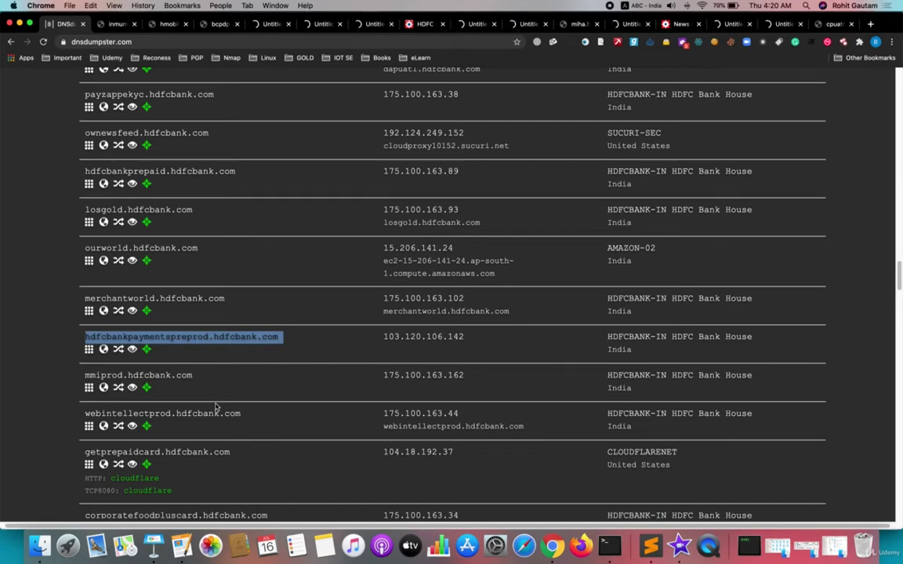
# Step: Open achdashboard.hdfcbank.com in a new tab and scroll to the 100 'A' record cap notice
pyautogui.scroll(-2, 217, 407)
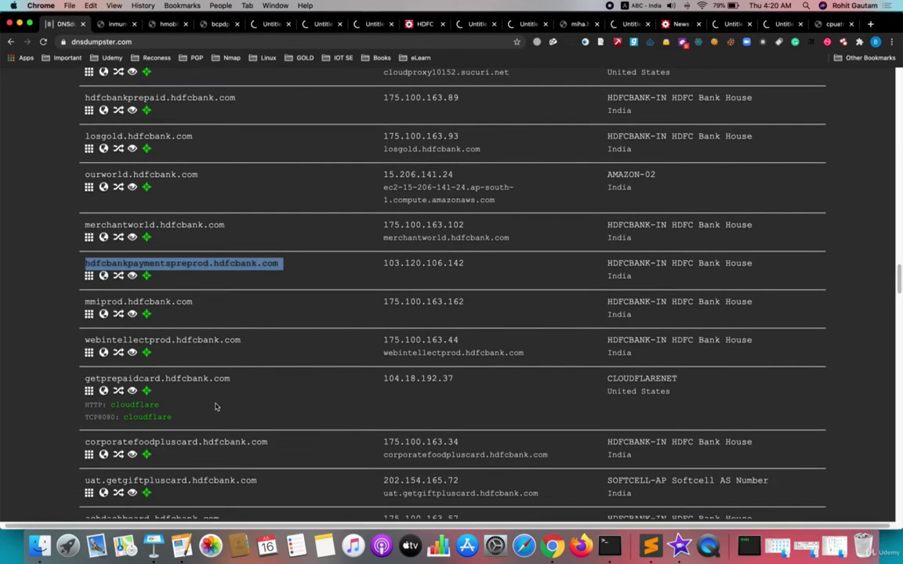
pyautogui.scroll(-8, 149, 400)
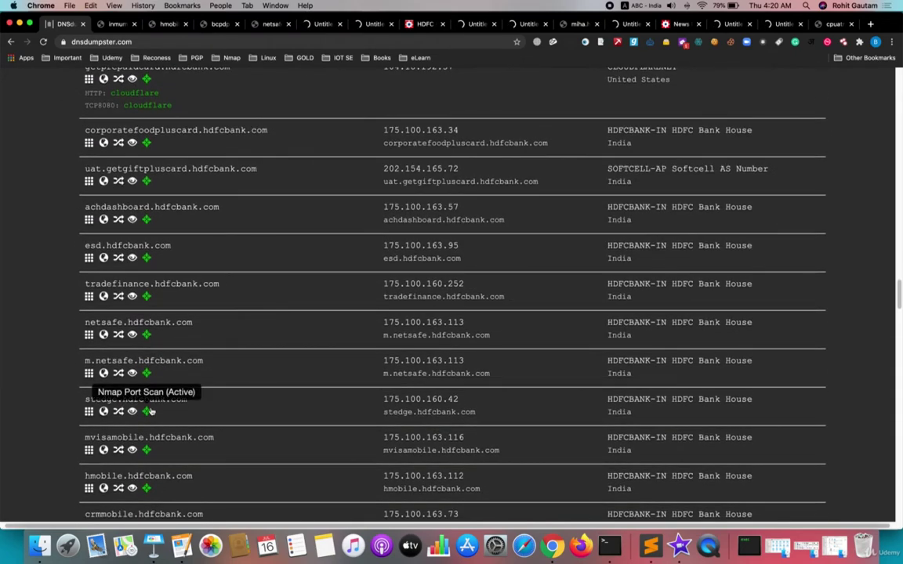
pyautogui.moveTo(85, 207); pyautogui.dragTo(221, 208)
pyautogui.rightClick(141, 209)
pyautogui.click(171, 236)
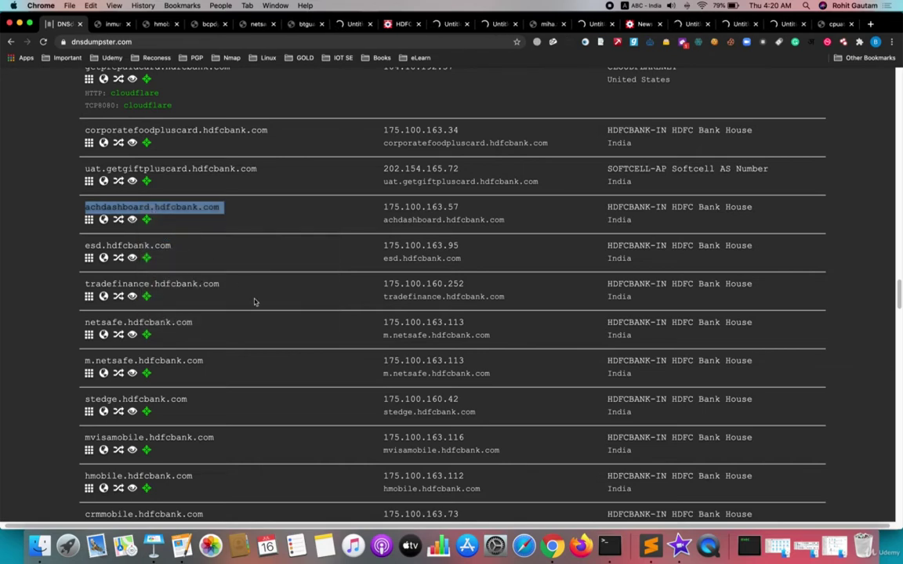
pyautogui.scroll(-3, 253, 302)
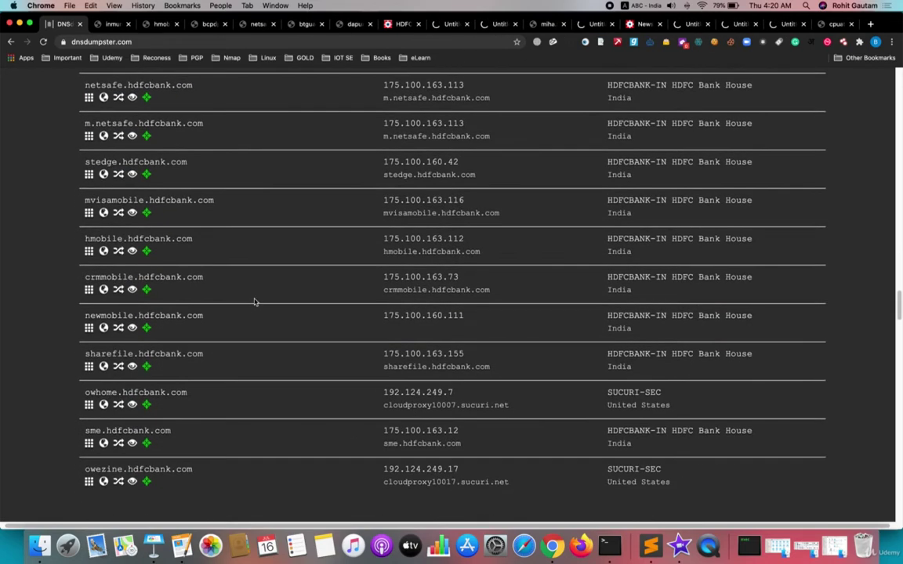
pyautogui.scroll(-3, 254, 302)
pyautogui.scroll(-2, 196, 318)
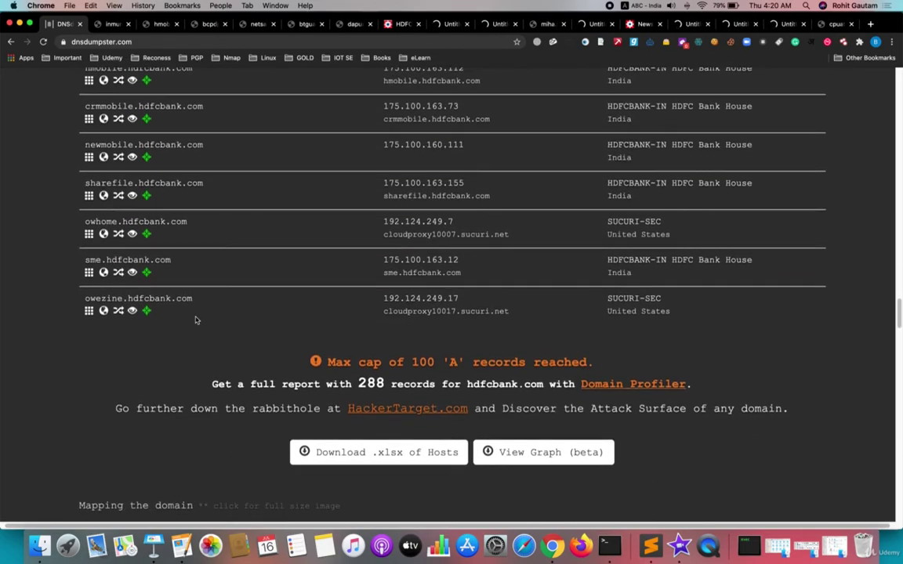
pyautogui.scroll(3, 195, 318)
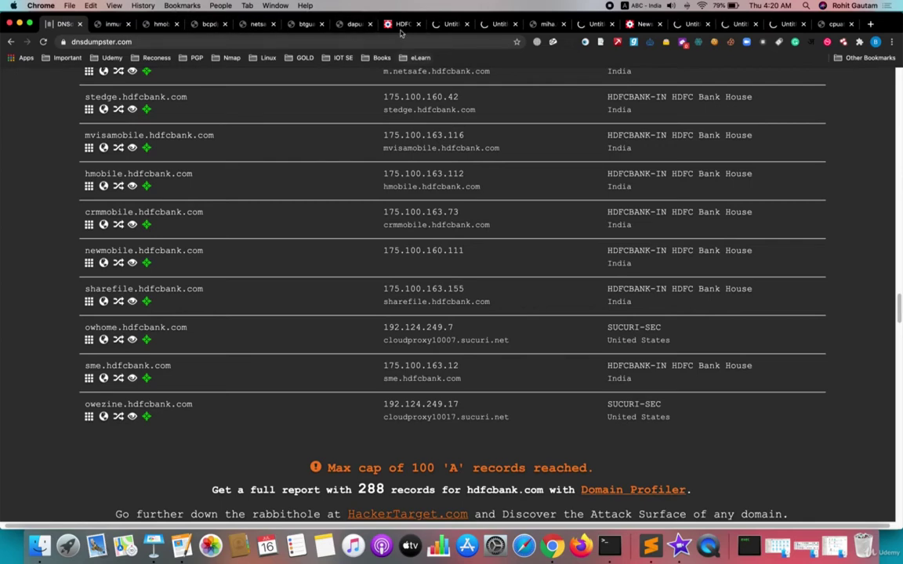
# Step: On the HDFC Bank tab, inspect the v1.hdfcbank.com address and home page
pyautogui.click(401, 26)
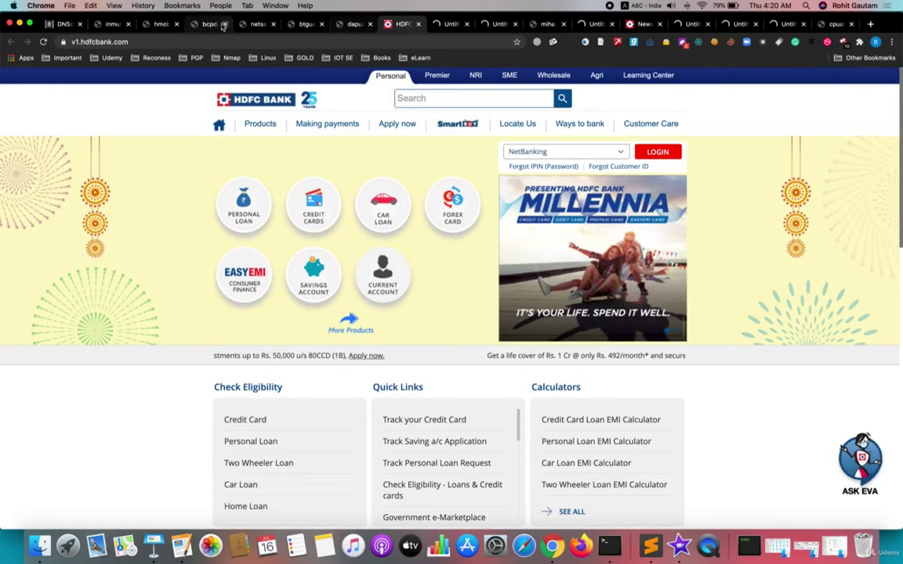
pyautogui.click(188, 41)
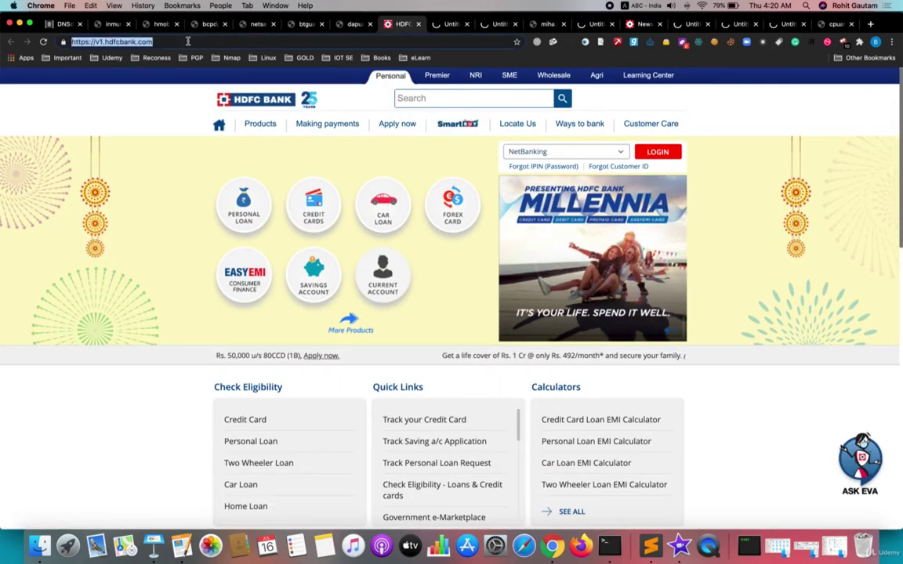
pyautogui.scroll(-5, 409, 423)
pyautogui.scroll(-10, 409, 423)
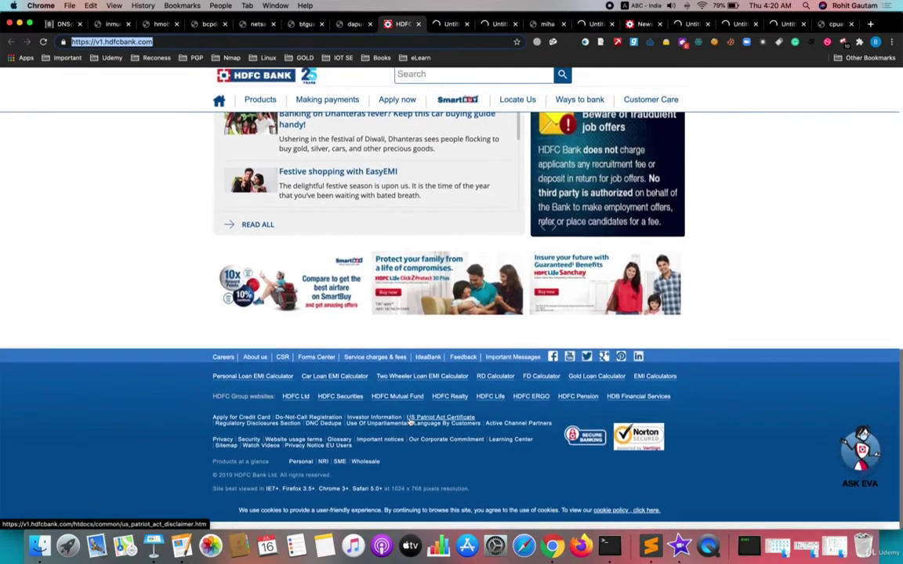
pyautogui.scroll(10, 409, 421)
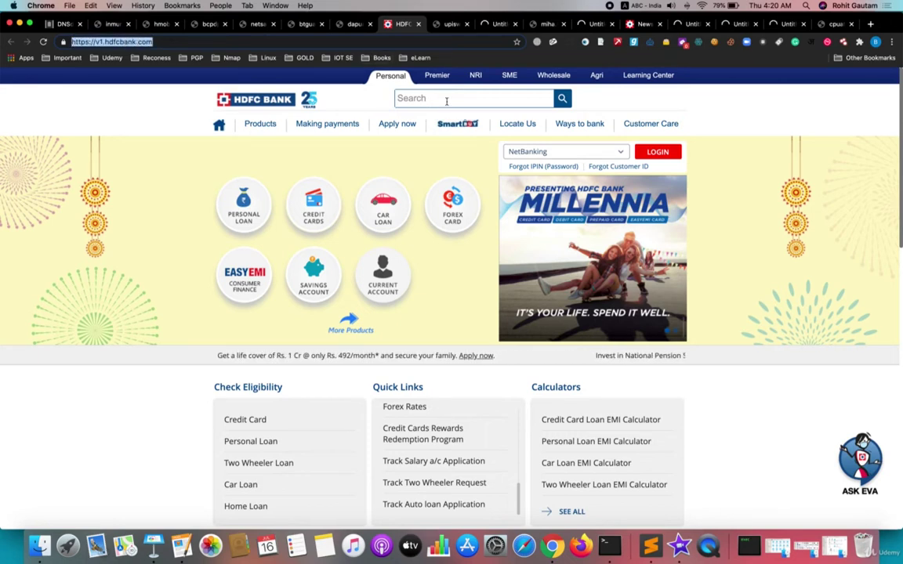
pyautogui.click(106, 45)
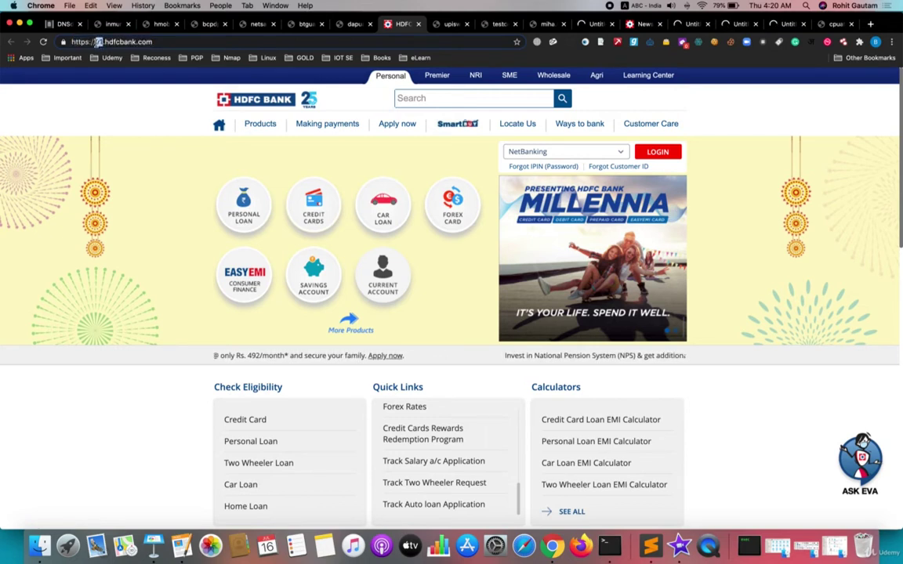
pyautogui.write('v1')
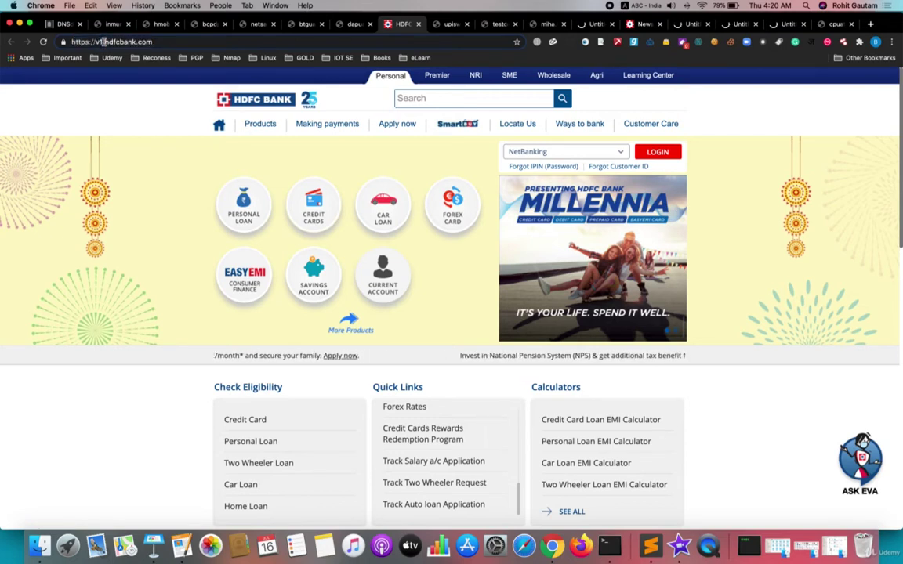
pyautogui.moveTo(105, 42); pyautogui.dragTo(156, 42)
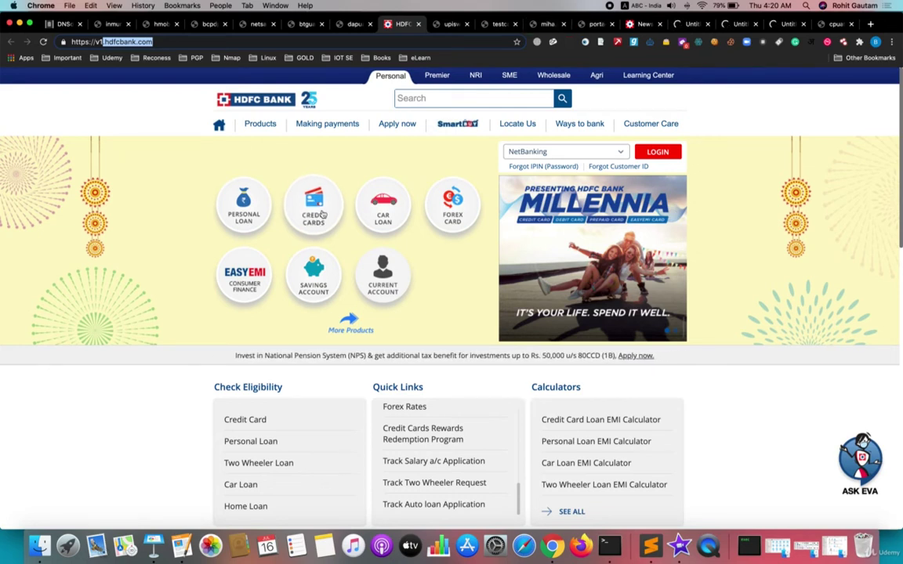
# Step: Switch to the Our World News Feed tab and skim the page
pyautogui.click(642, 23)
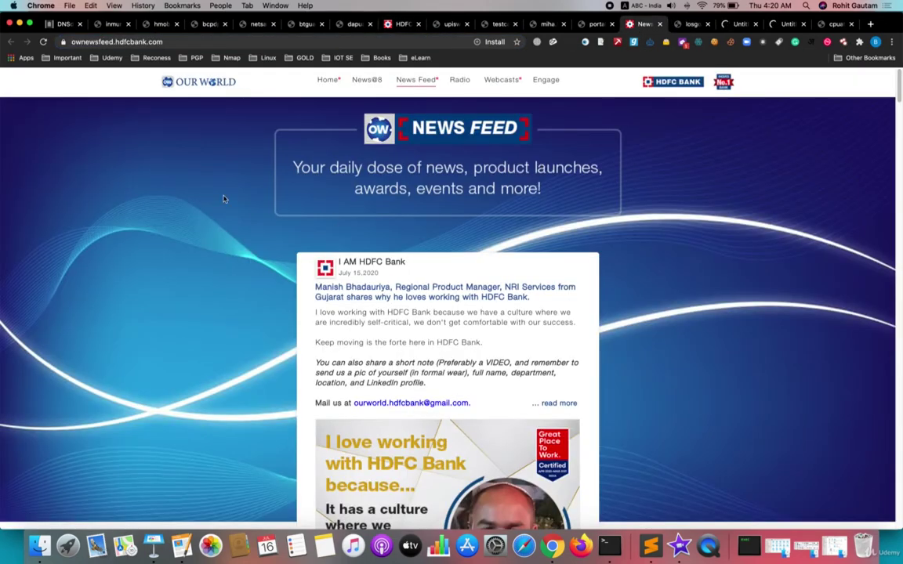
pyautogui.scroll(-5, 306, 322)
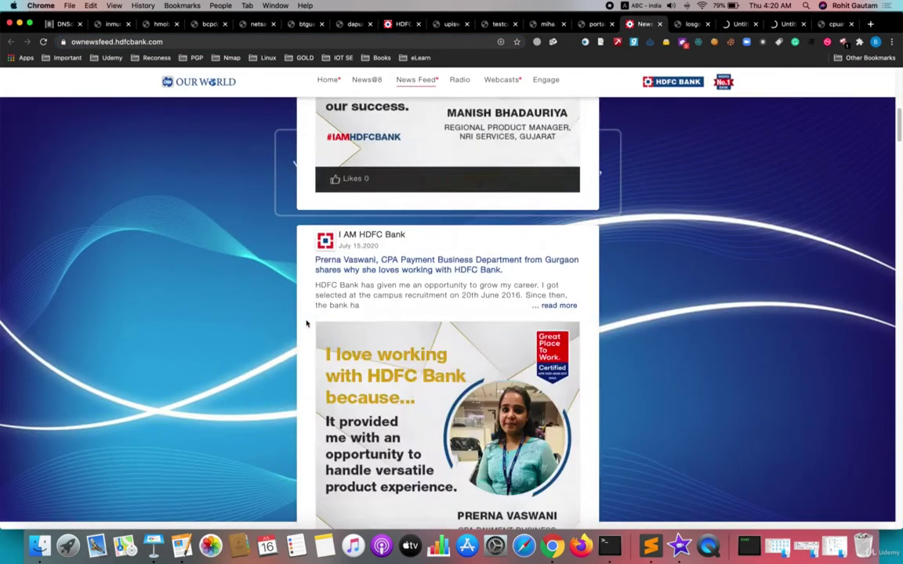
pyautogui.scroll(10, 307, 322)
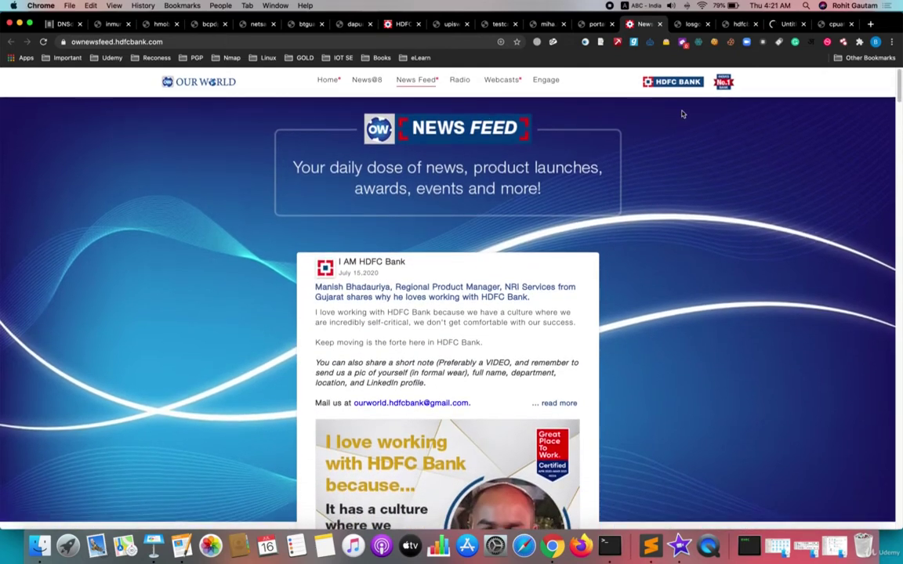
# Step: Check the cpuatnetweb01.hdfcbank.com tab, which fails to load, then return to the DNSdumpster results
pyautogui.click(833, 24)
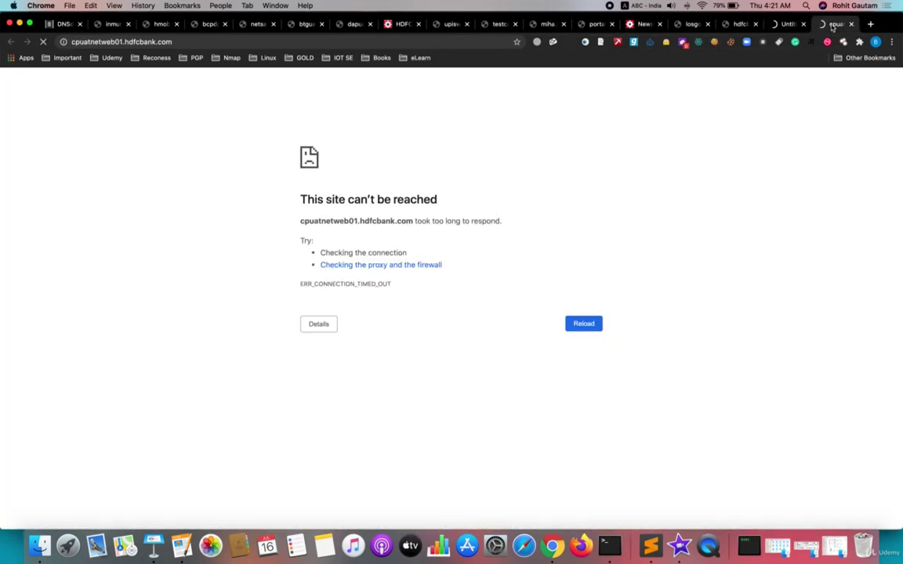
pyautogui.click(59, 24)
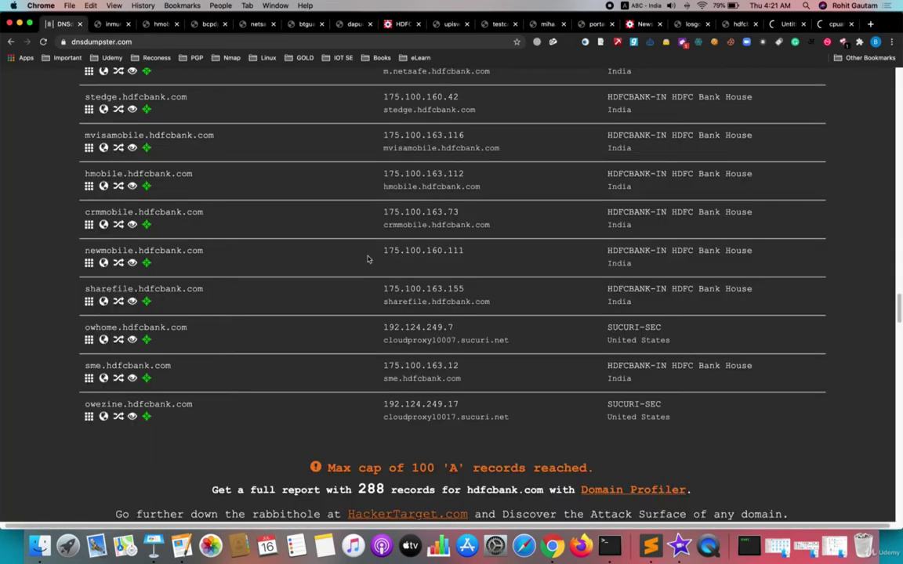
pyautogui.scroll(-5, 407, 315)
pyautogui.scroll(-1, 407, 314)
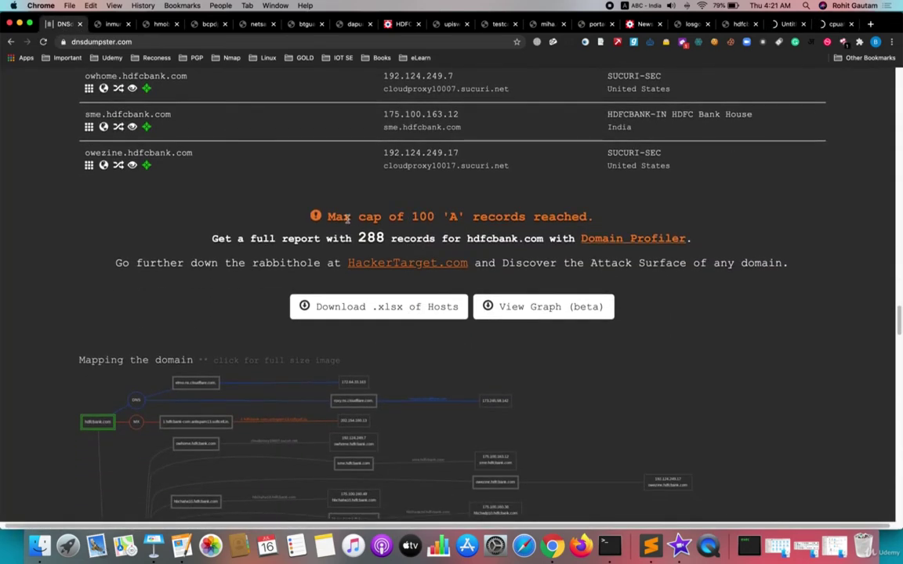
# Step: Zoom the page out and download the hdfcbank.com hosts list as an .xlsx file
pyautogui.tripleClick(347, 219)
pyautogui.doubleClick(347, 219)
pyautogui.press('super+minus')
pyautogui.press('super+minus')
pyautogui.press('super+minus')
pyautogui.press('super+minus')
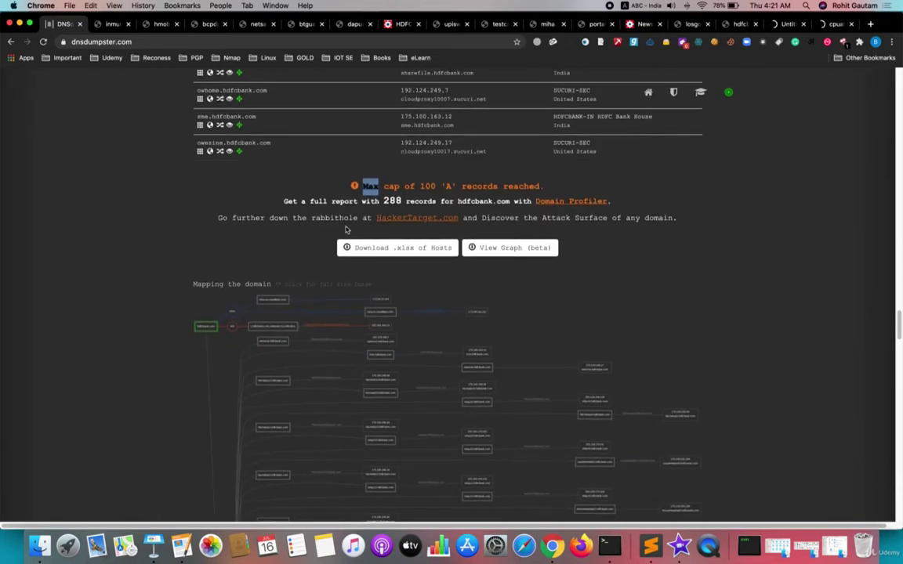
pyautogui.scroll(-2, 344, 229)
pyautogui.click(403, 185)
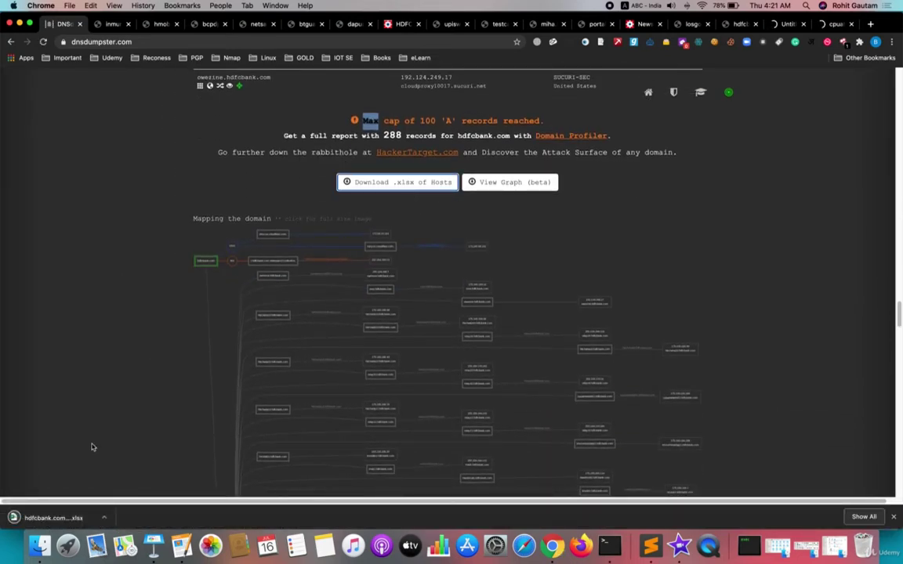
# Step: Open the downloaded hdfcbank.com hosts workbook in Excel and maximize its window
pyautogui.click(67, 517)
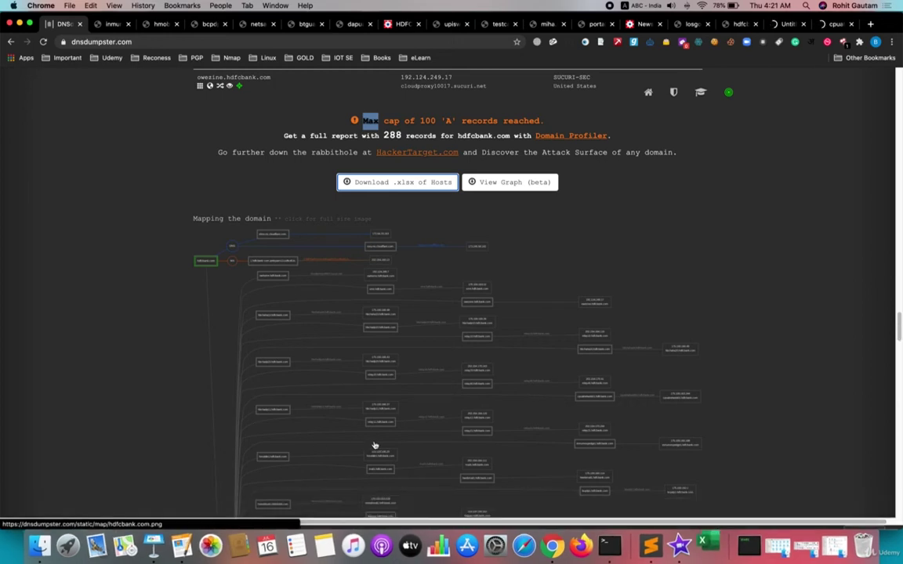
pyautogui.scroll(-2, 588, 401)
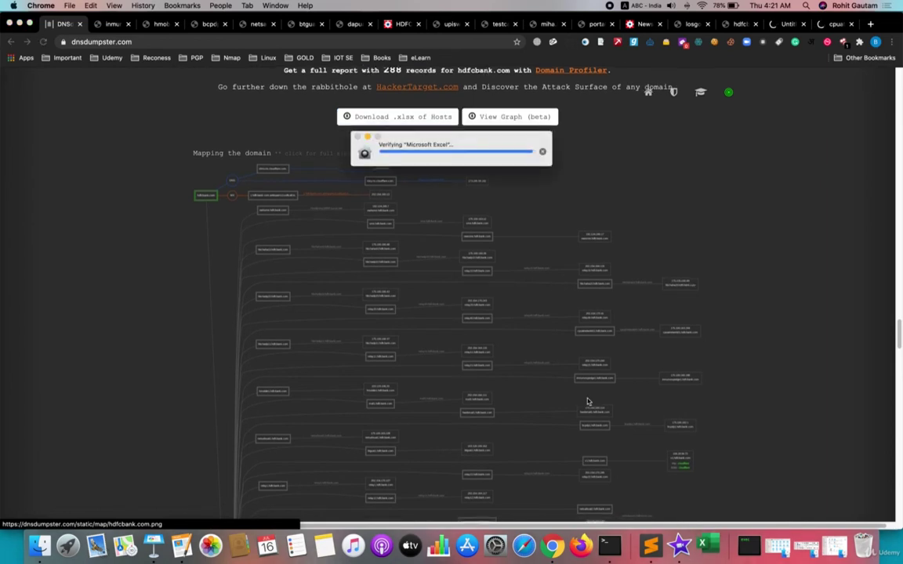
pyautogui.scroll(1, 588, 401)
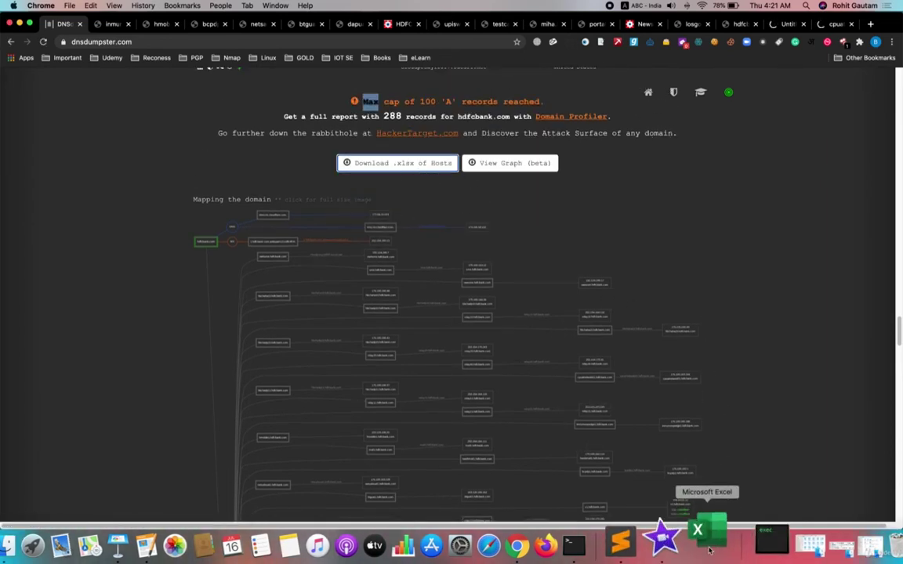
pyautogui.scroll(-5, 707, 238)
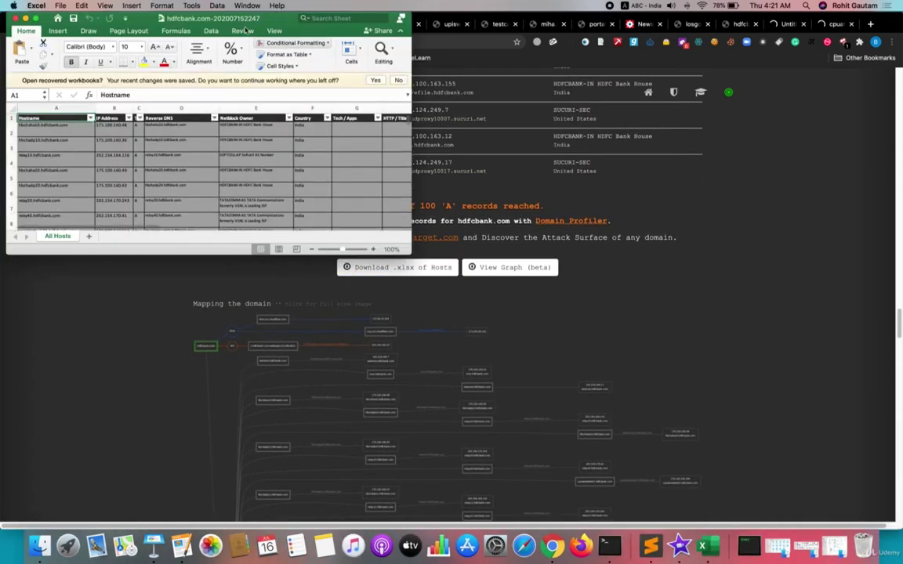
pyautogui.click(36, 17)
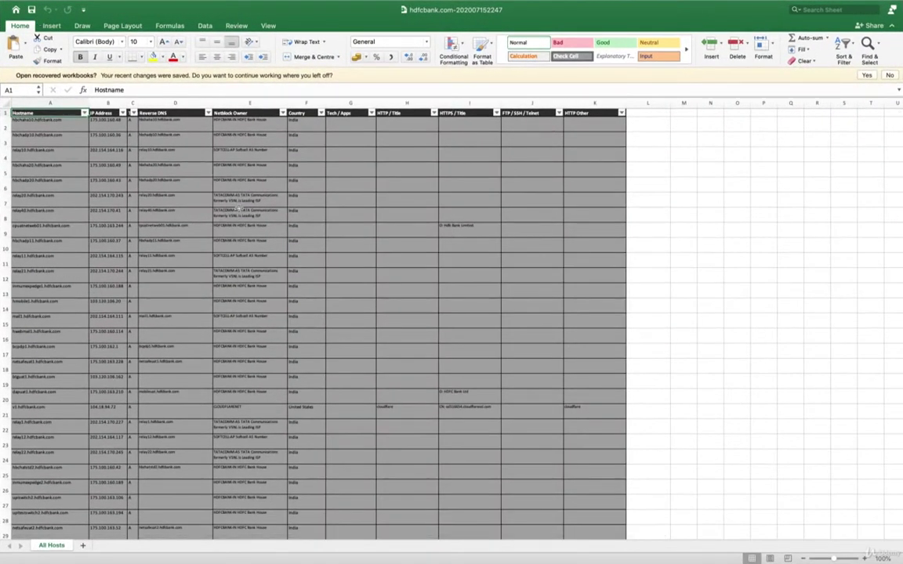
pyautogui.click(224, 135)
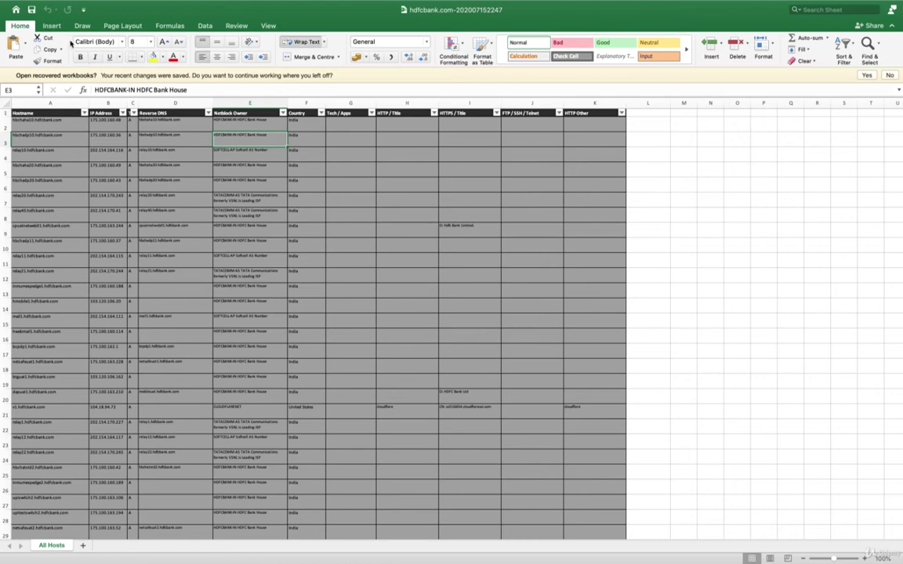
pyautogui.click(889, 75)
pyautogui.click(74, 139)
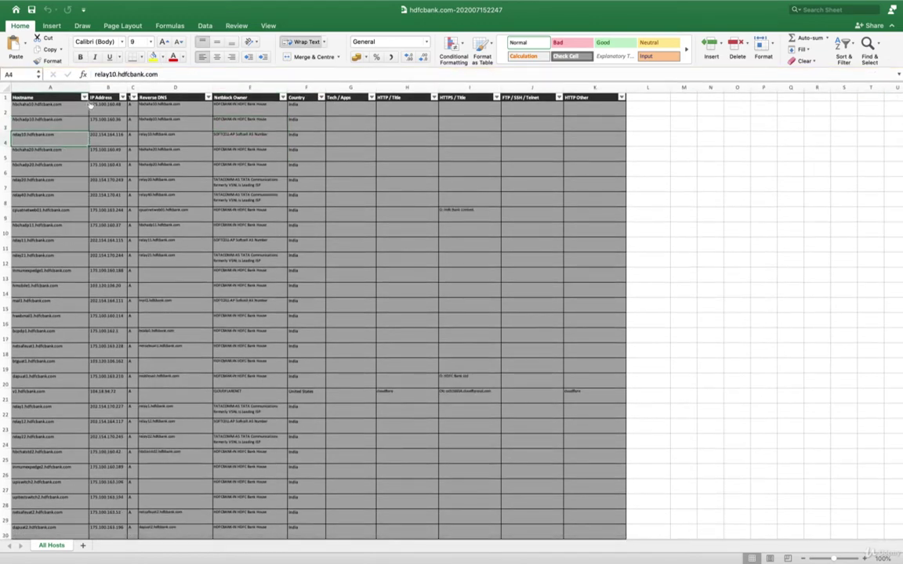
pyautogui.scroll(-5, 91, 268)
pyautogui.scroll(5, 91, 268)
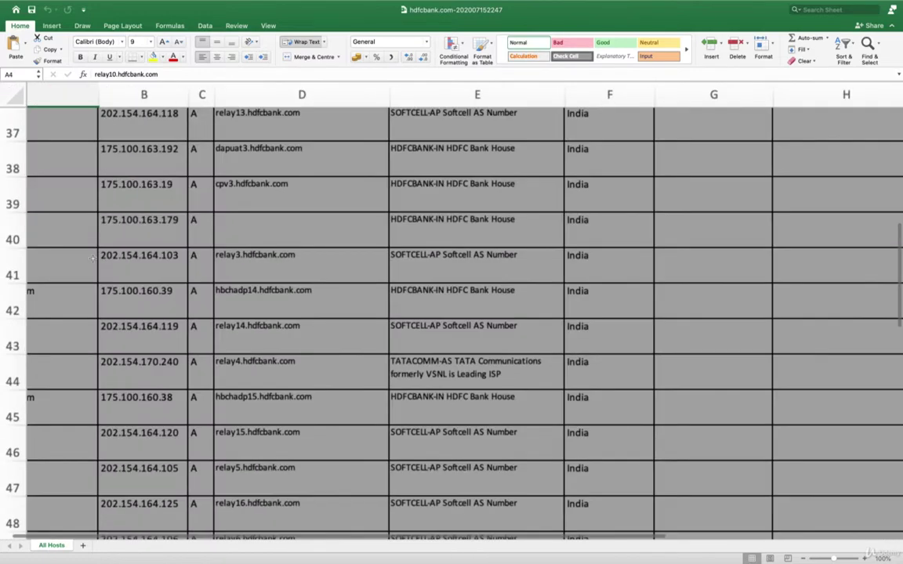
pyautogui.scroll(5, 93, 261)
pyautogui.scroll(10, 93, 262)
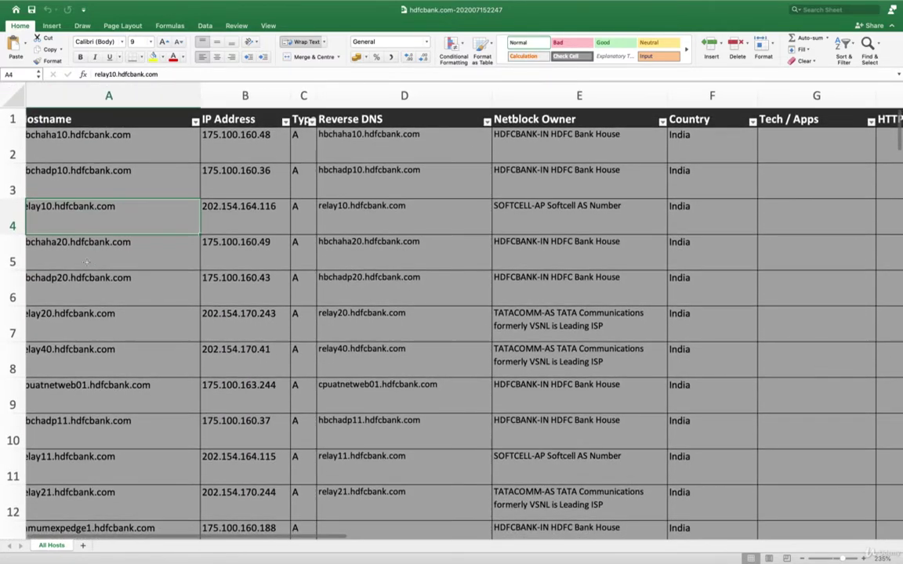
pyautogui.hscroll(-2, 92, 156)
pyautogui.hscroll(4, 242, 152)
pyautogui.hscroll(2, 267, 167)
pyautogui.hscroll(-3, 292, 149)
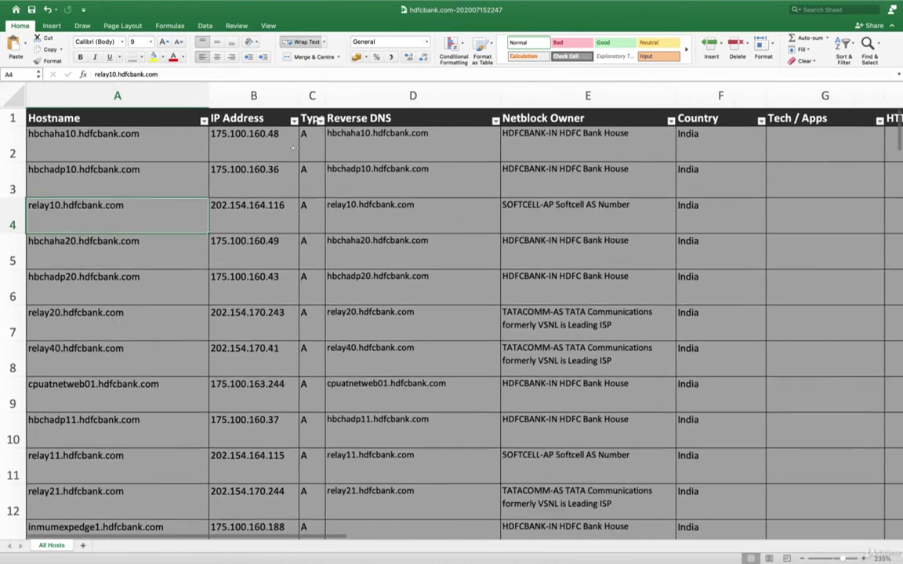
pyautogui.hscroll(4, 293, 148)
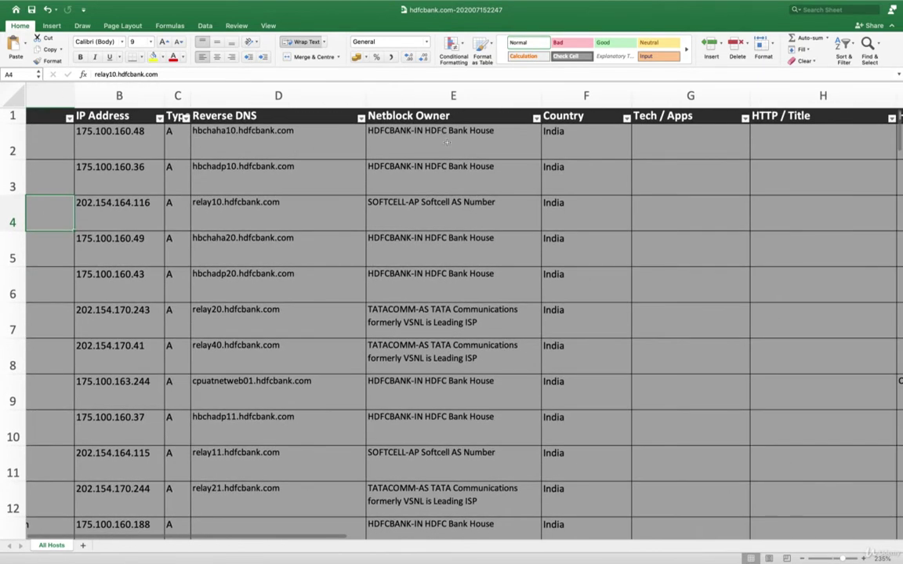
pyautogui.hscroll(8, 457, 292)
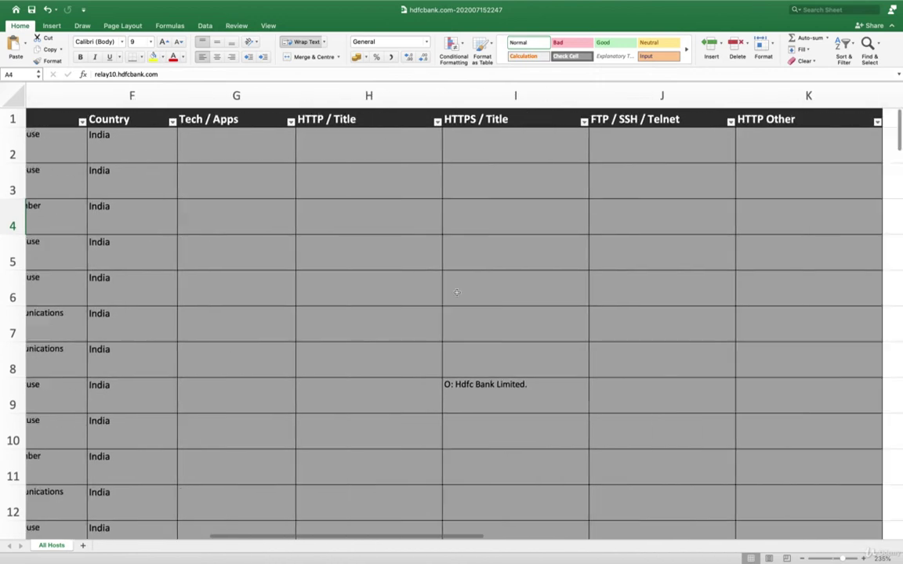
pyautogui.hscroll(6, 456, 292)
pyautogui.scroll(-12, 319, 248)
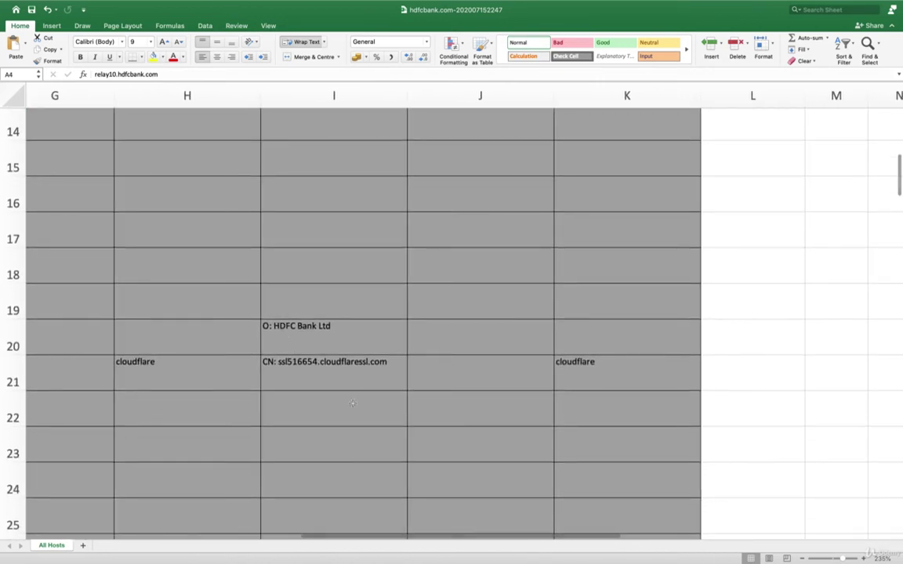
pyautogui.scroll(12, 350, 406)
pyautogui.hscroll(-8, 352, 403)
pyautogui.scroll(-3, 352, 405)
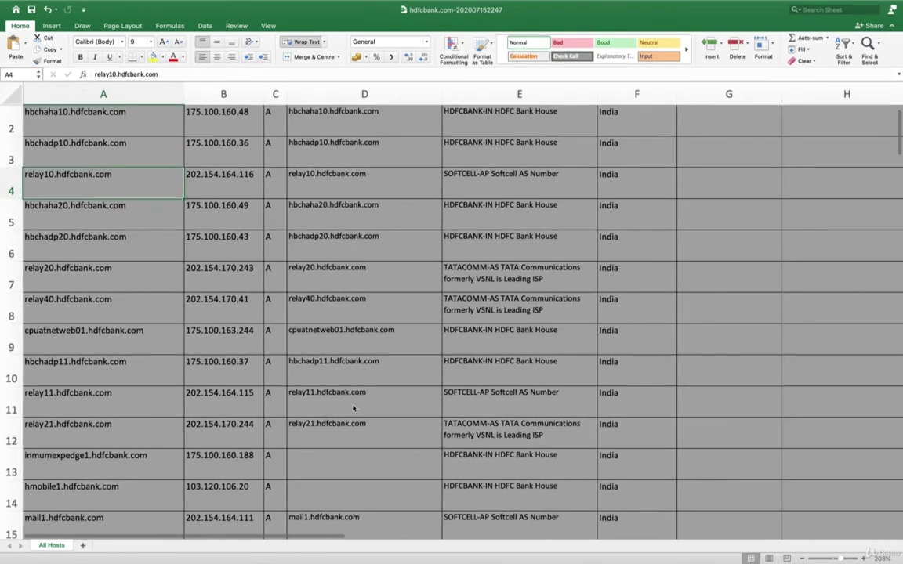
pyautogui.scroll(1, 352, 408)
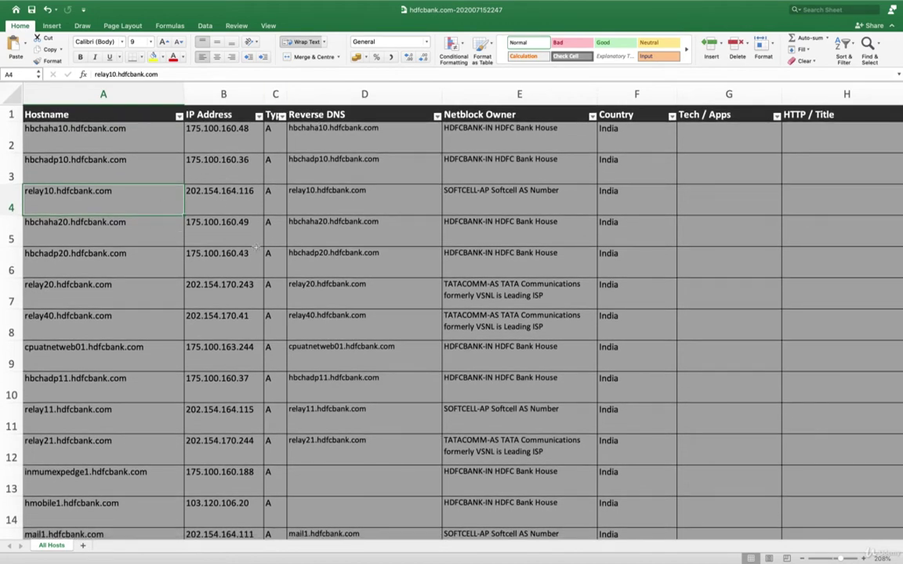
pyautogui.click(259, 117)
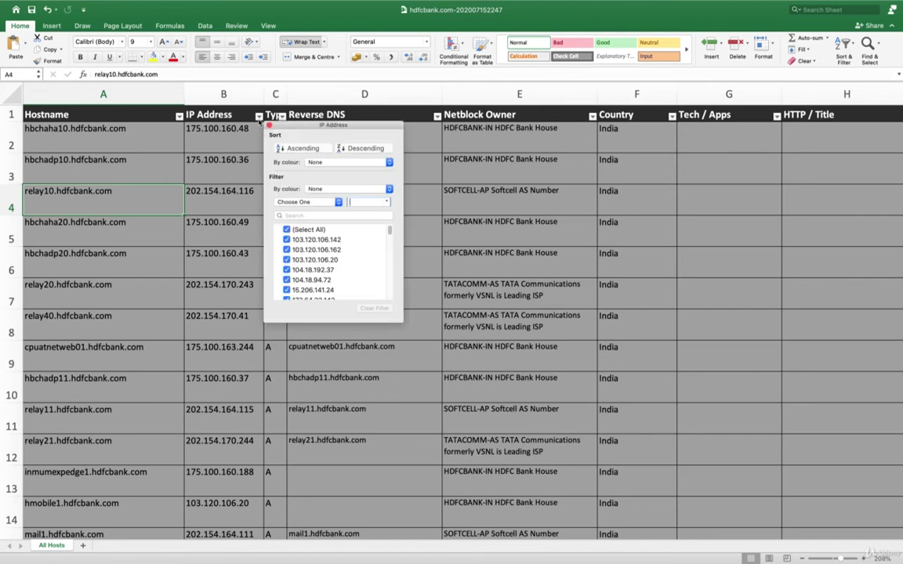
pyautogui.scroll(-10, 302, 258)
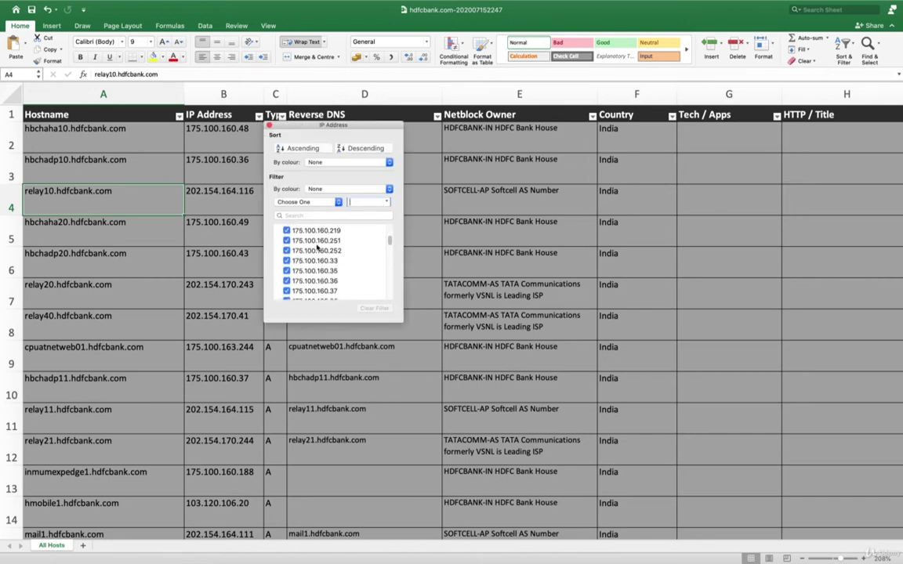
pyautogui.moveTo(389, 241)
pyautogui.mouseDown()
pyautogui.moveTo(389, 232)
pyautogui.moveTo(395, 267)
pyautogui.moveTo(393, 226)
pyautogui.moveTo(389, 294)
pyautogui.moveTo(391, 220)
pyautogui.moveTo(389, 297)
pyautogui.moveTo(392, 228)
pyautogui.mouseUp()
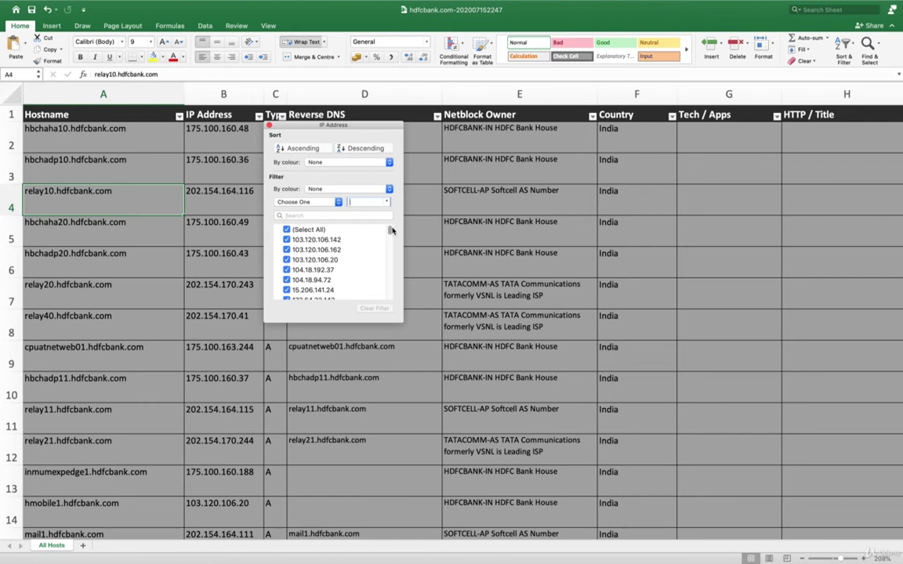
pyautogui.moveTo(390, 231); pyautogui.dragTo(389, 301)
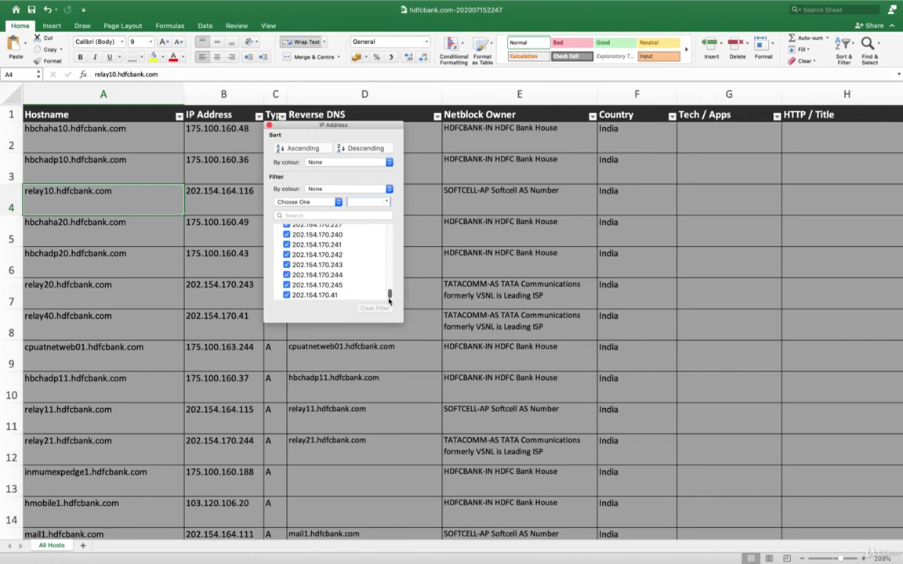
pyautogui.moveTo(390, 295); pyautogui.dragTo(389, 229)
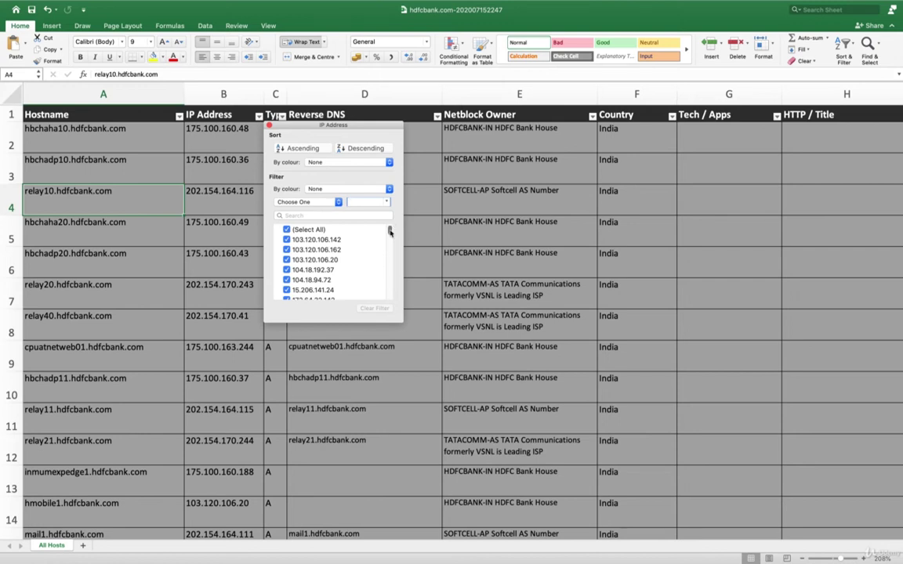
pyautogui.moveTo(390, 231); pyautogui.dragTo(384, 304)
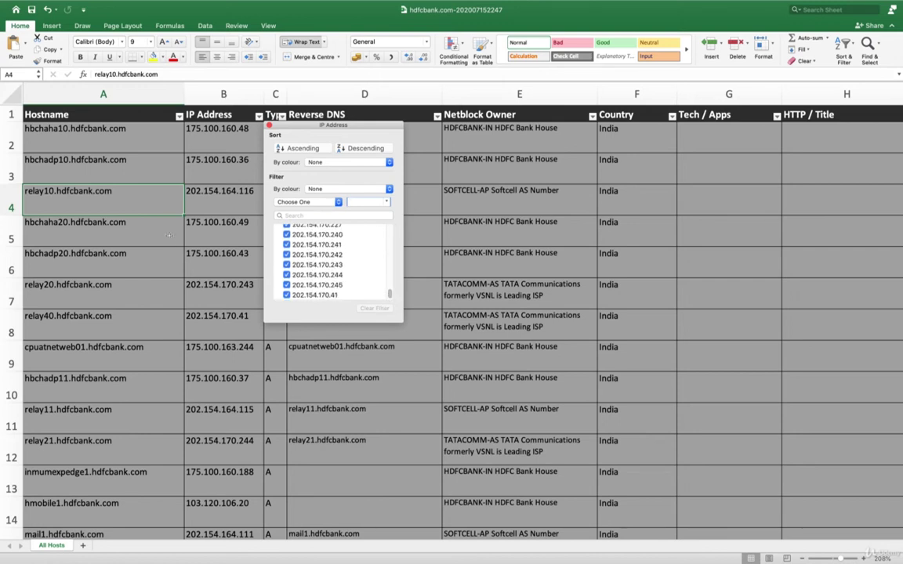
pyautogui.click(210, 202)
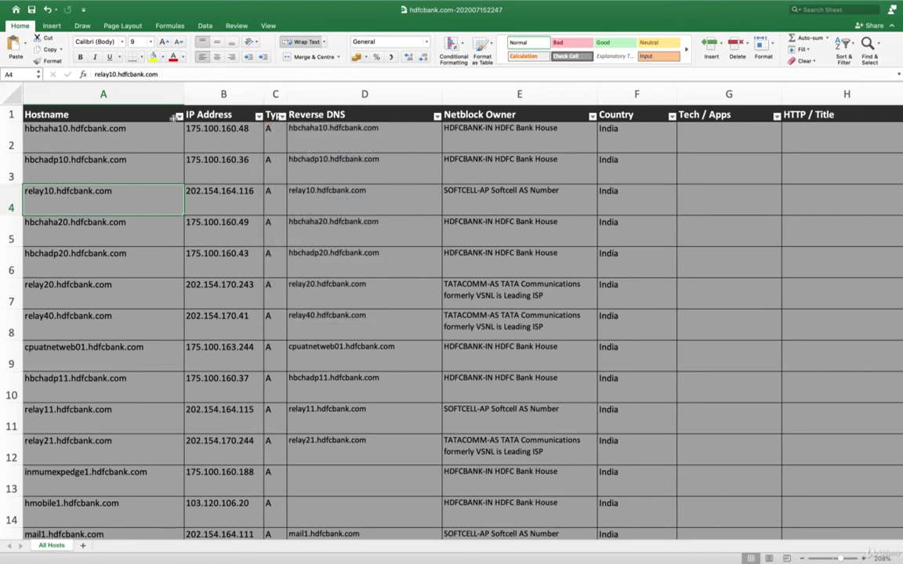
pyautogui.click(179, 117)
pyautogui.scroll(-5, 238, 272)
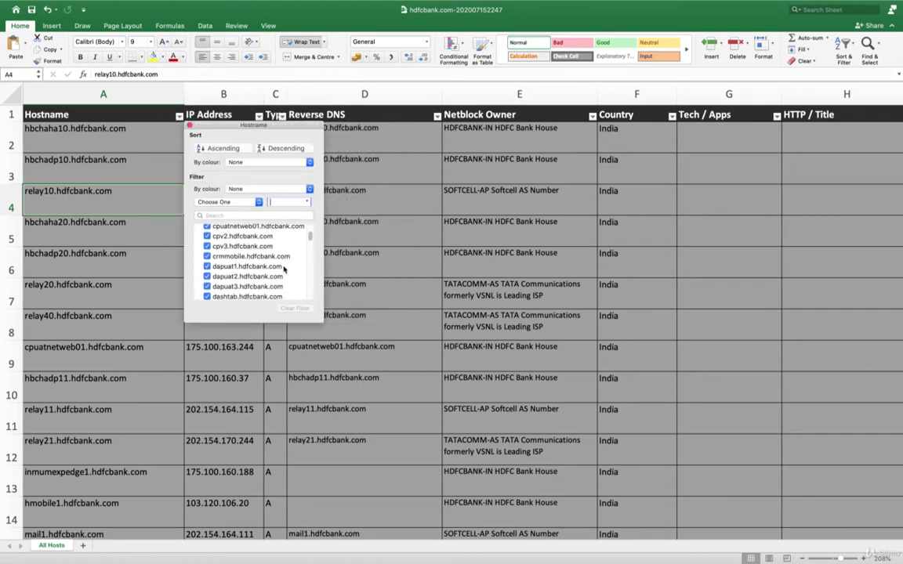
pyautogui.moveTo(310, 239); pyautogui.dragTo(310, 296)
pyautogui.click(246, 324)
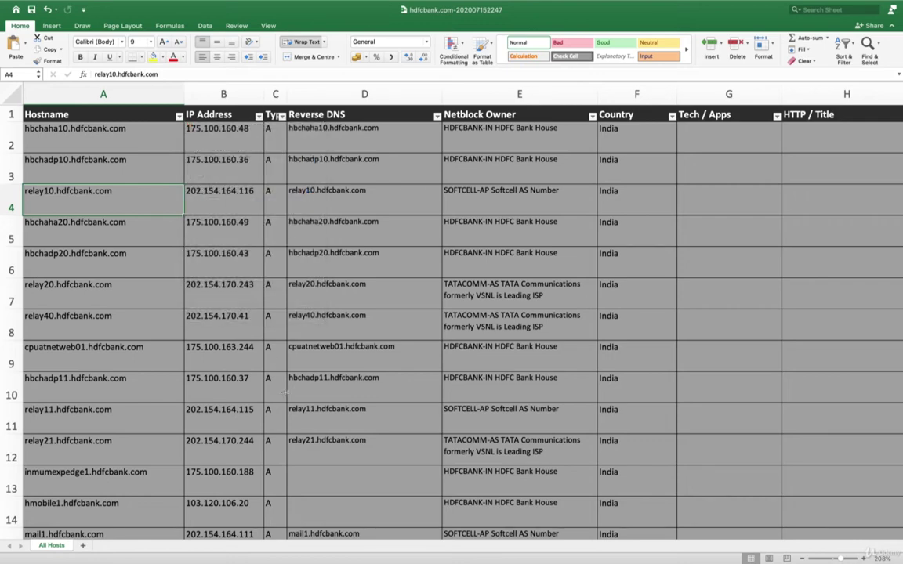
pyautogui.scroll(-2, 262, 266)
pyautogui.scroll(2, 261, 266)
pyautogui.scroll(-1, 262, 266)
pyautogui.press('Right')
pyautogui.press('Down')
pyautogui.press('Down')
pyautogui.press('Down')
pyautogui.press('Down')
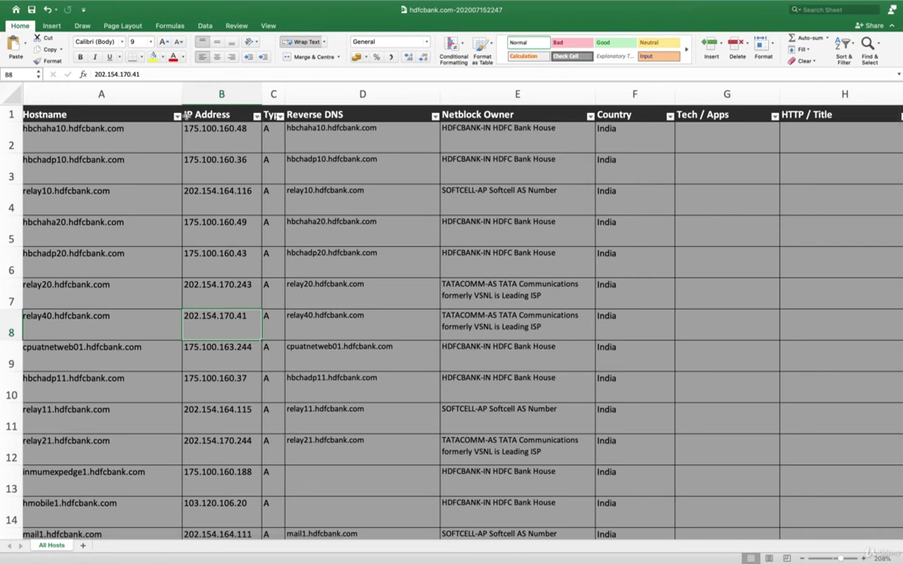
pyautogui.click(177, 116)
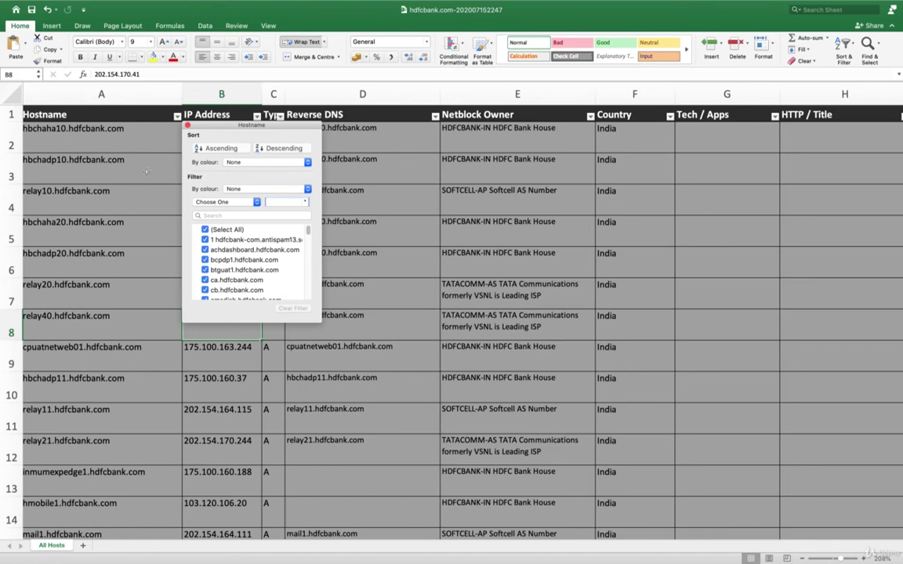
pyautogui.click(188, 126)
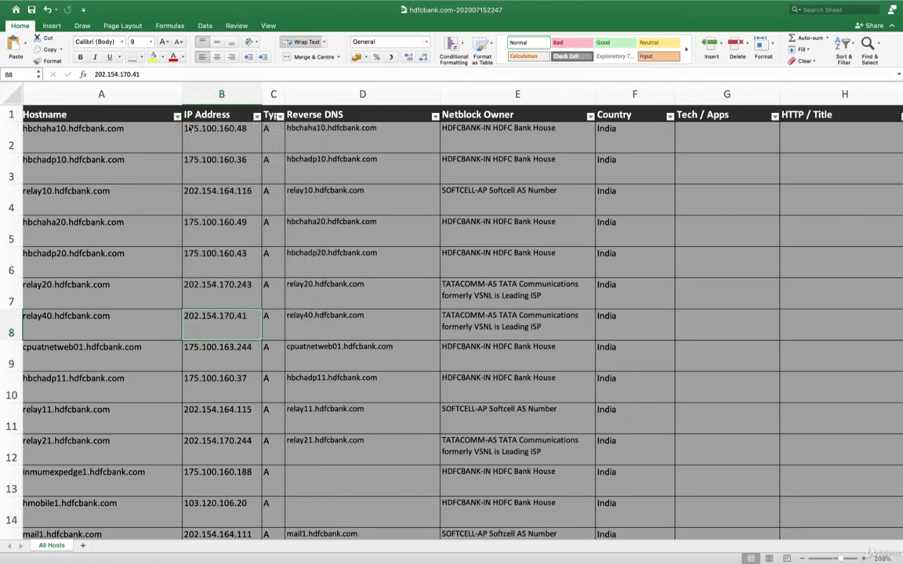
pyautogui.click(164, 92)
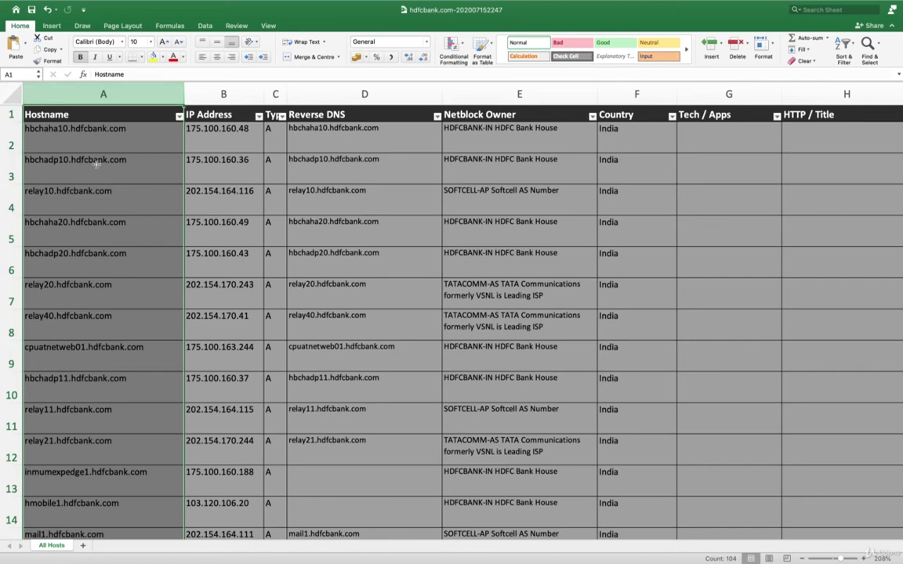
# Step: Return to the DNSdumpster results and scroll down to the hdfcbank.com network graph
pyautogui.moveTo(83, 5)
pyautogui.click(9, 22)
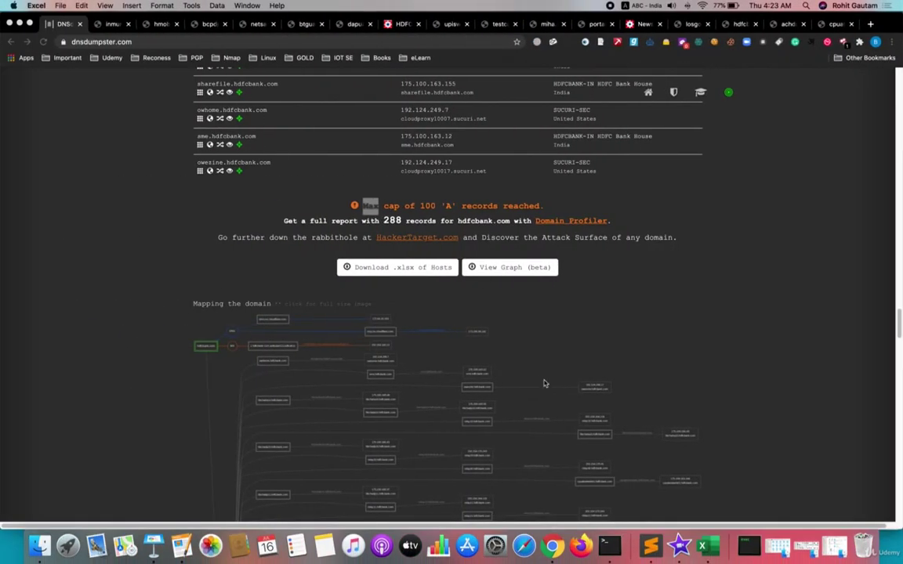
pyautogui.scroll(-4, 699, 308)
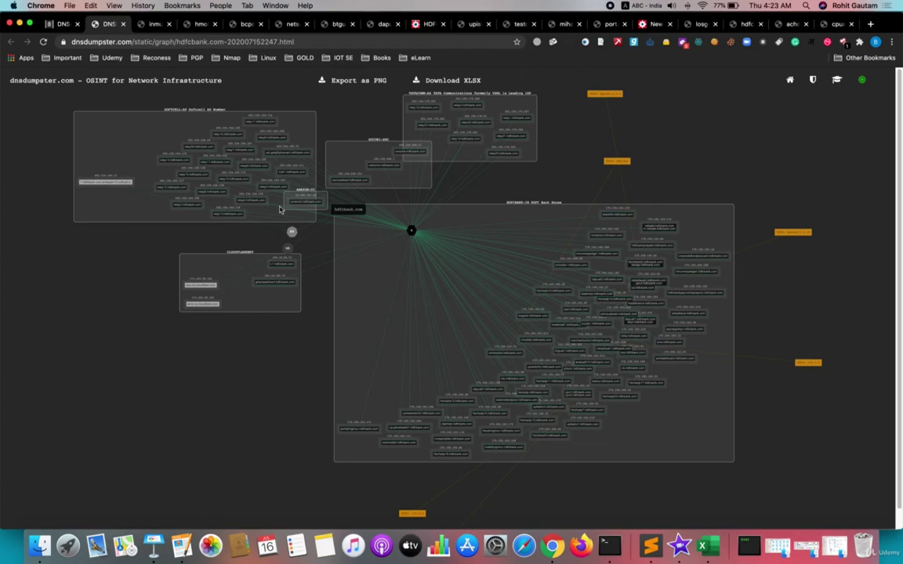
pyautogui.scroll(-2, 279, 209)
pyautogui.scroll(10, 279, 209)
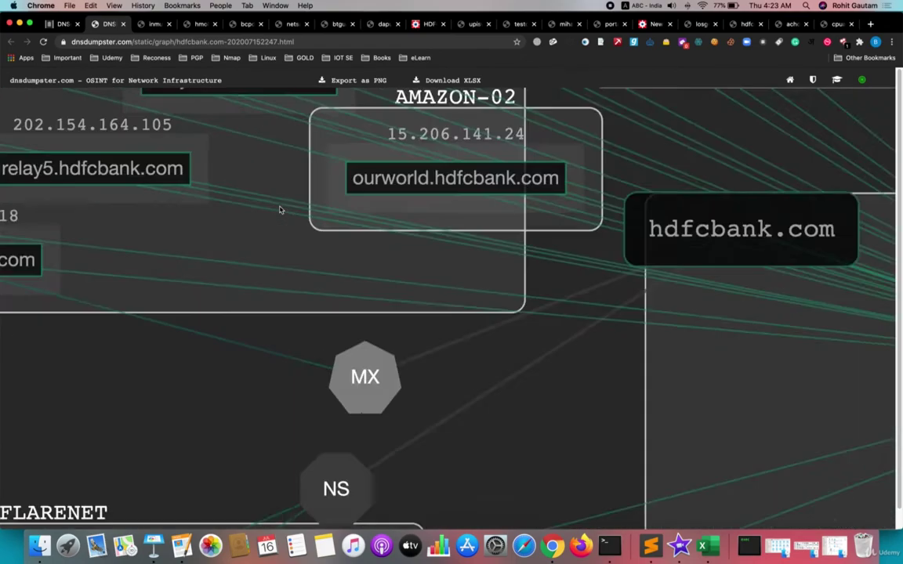
pyautogui.scroll(-5, 280, 209)
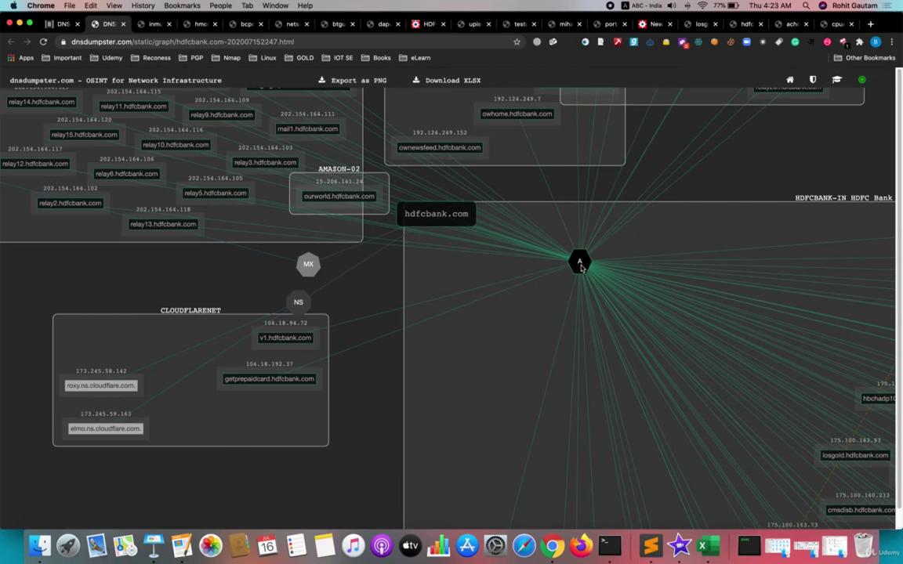
pyautogui.scroll(-3, 500, 325)
# Step: Pan the graph across the Tata, Sucuri, HDFC Bank House and Softcell host groups
pyautogui.moveTo(796, 170); pyautogui.dragTo(709, 254)
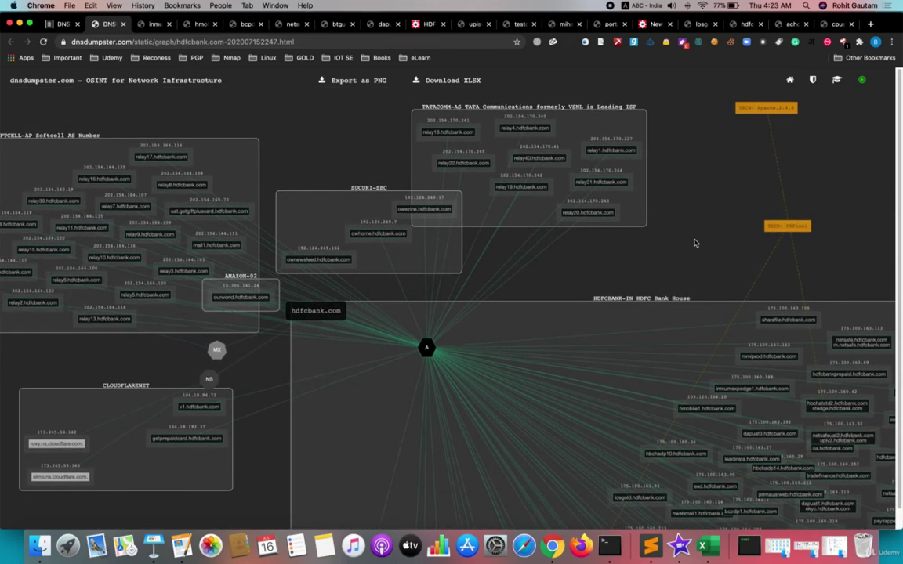
pyautogui.moveTo(706, 195); pyautogui.dragTo(784, 177)
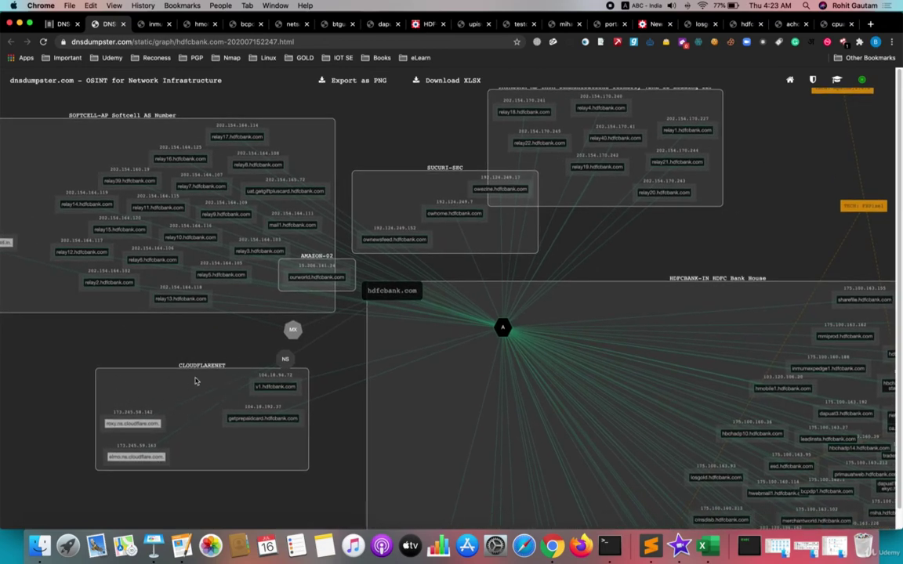
pyautogui.moveTo(202, 345); pyautogui.dragTo(185, 365)
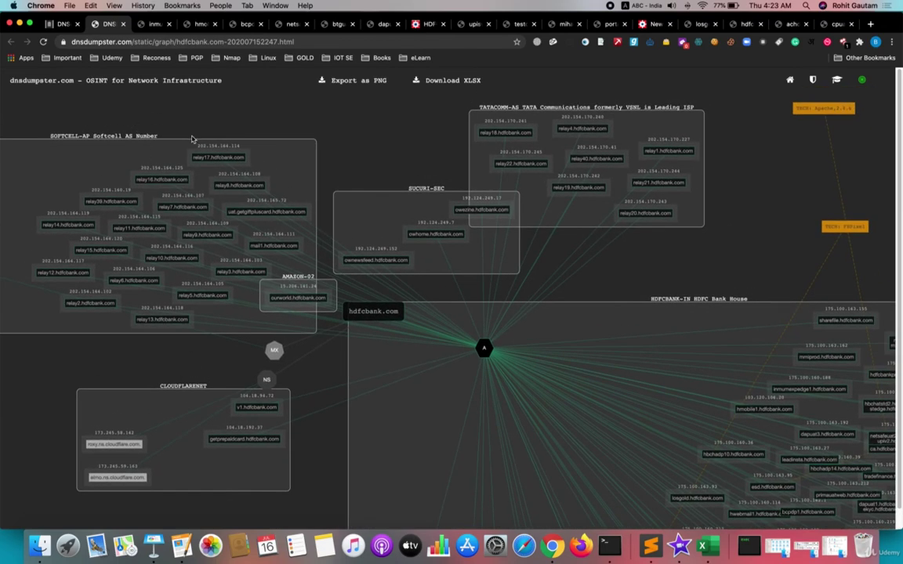
pyautogui.moveTo(409, 124); pyautogui.dragTo(204, 123)
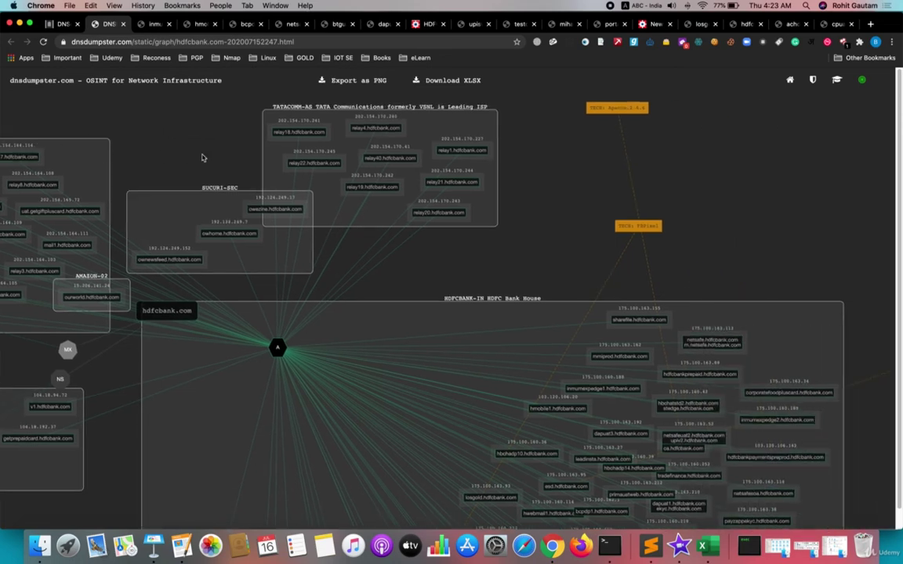
pyautogui.moveTo(162, 147); pyautogui.dragTo(304, 143)
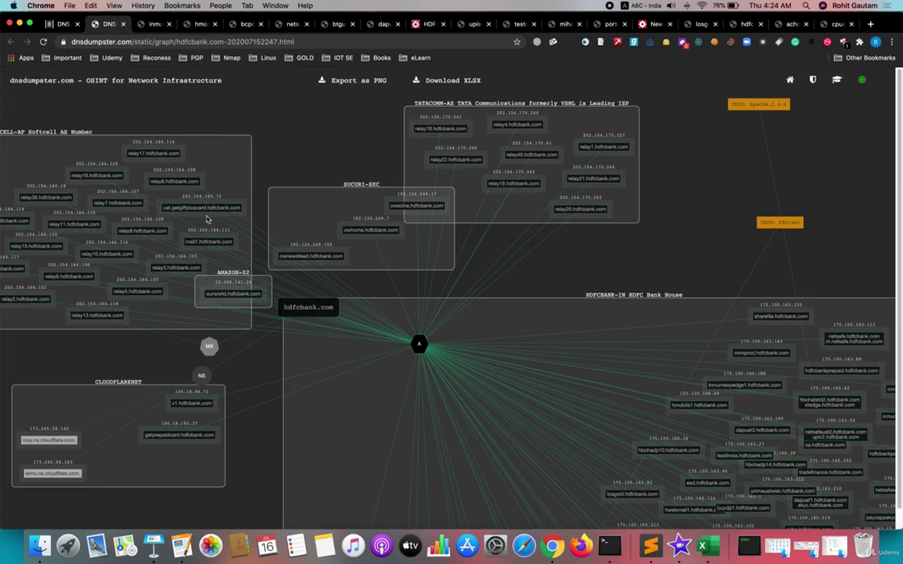
# Step: Open uat.getgiftpluscard.hdfcbank.com from the node's info card in a new tab
pyautogui.moveTo(163, 190)
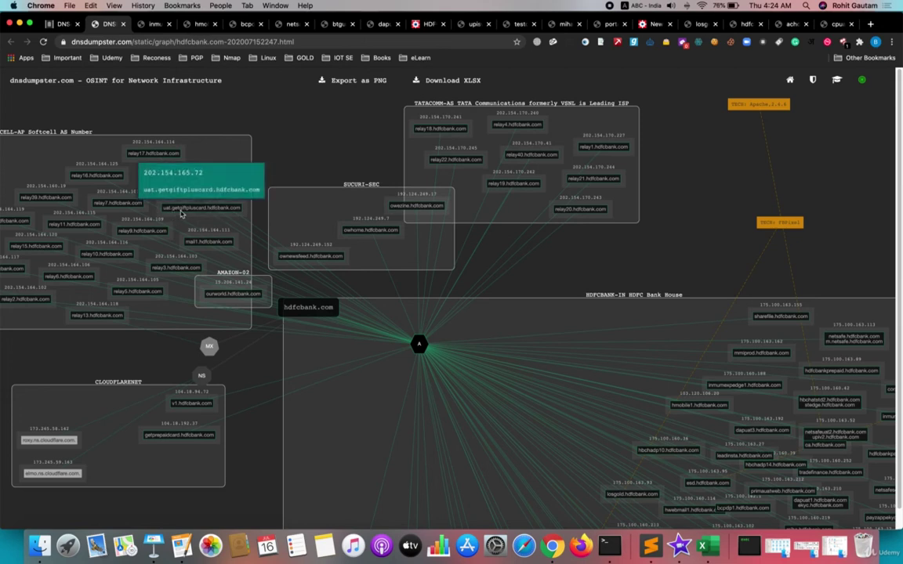
pyautogui.doubleClick(194, 190)
pyautogui.rightClick(194, 188)
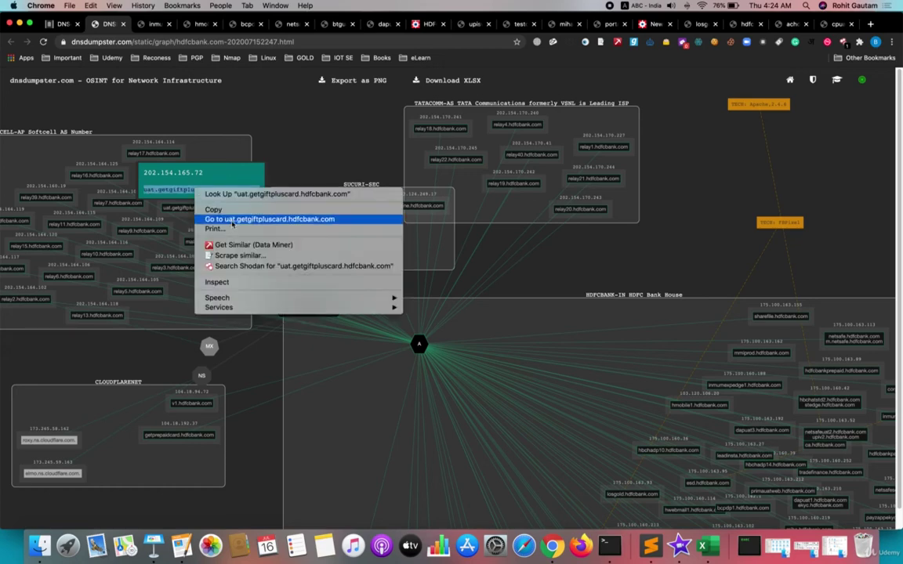
pyautogui.click(331, 164)
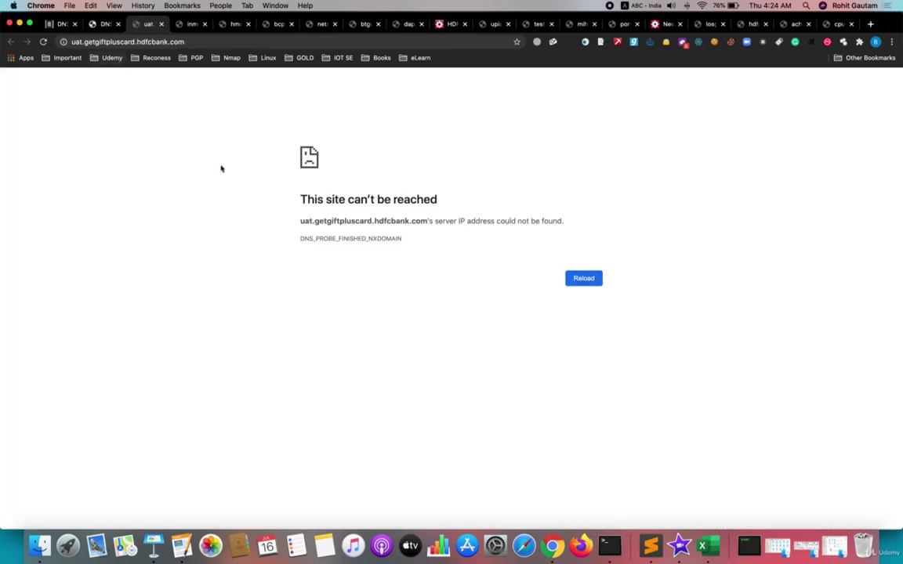
# Step: Return to the domain graph and clear the highlight on the uat.getgiftpluscard node
pyautogui.click(57, 26)
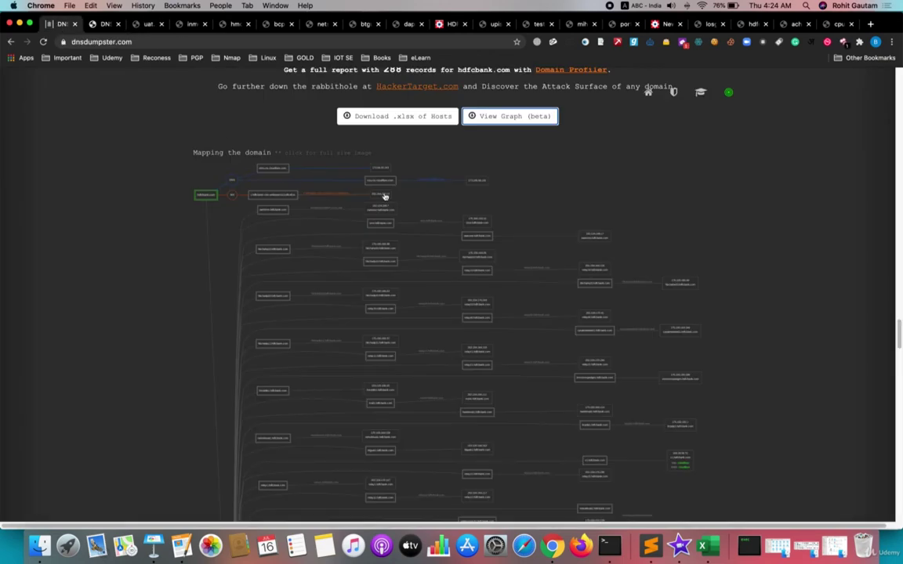
pyautogui.hotkey('ctrl', 'Tab')
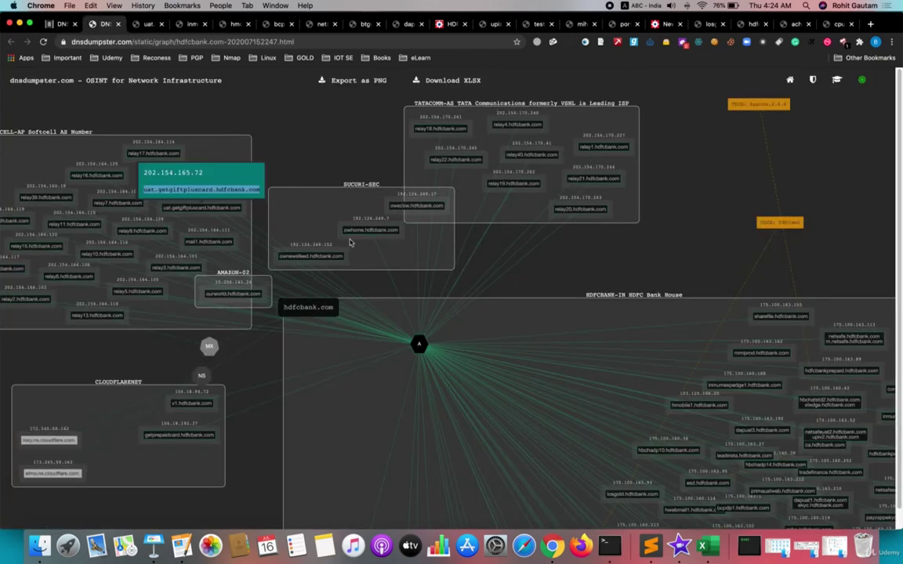
pyautogui.click(352, 189)
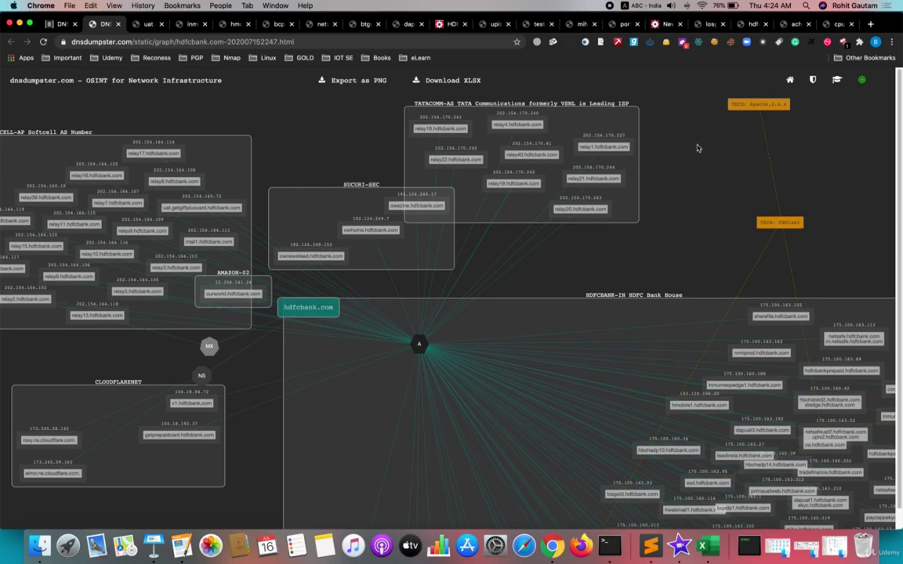
# Step: Zoom and pan to the HDFCBANK-IN group, showing sharefile.hdfcbank.com at 175.100.163.155 and achdashboard
pyautogui.scroll(-5, 693, 187)
pyautogui.scroll(8, 693, 187)
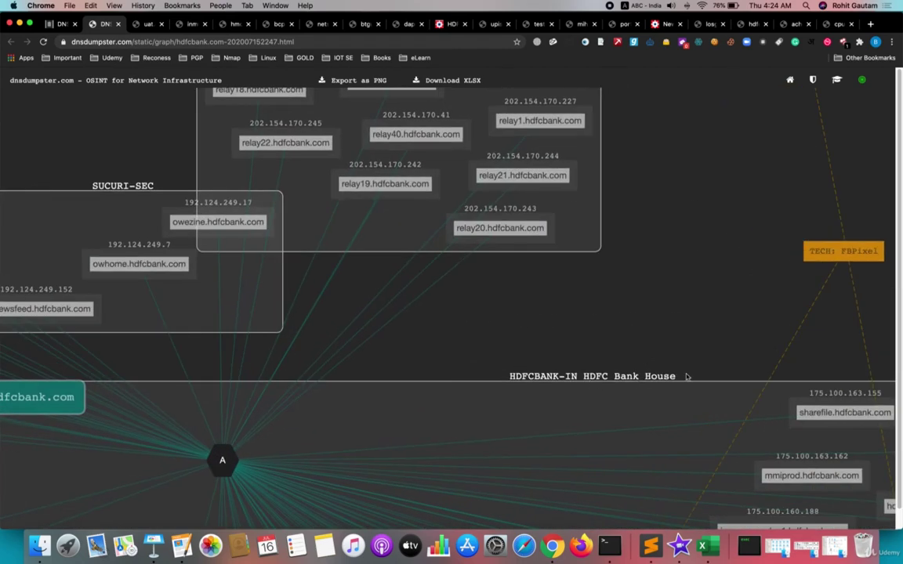
pyautogui.moveTo(726, 340); pyautogui.dragTo(292, 84)
pyautogui.scroll(-1, 778, 330)
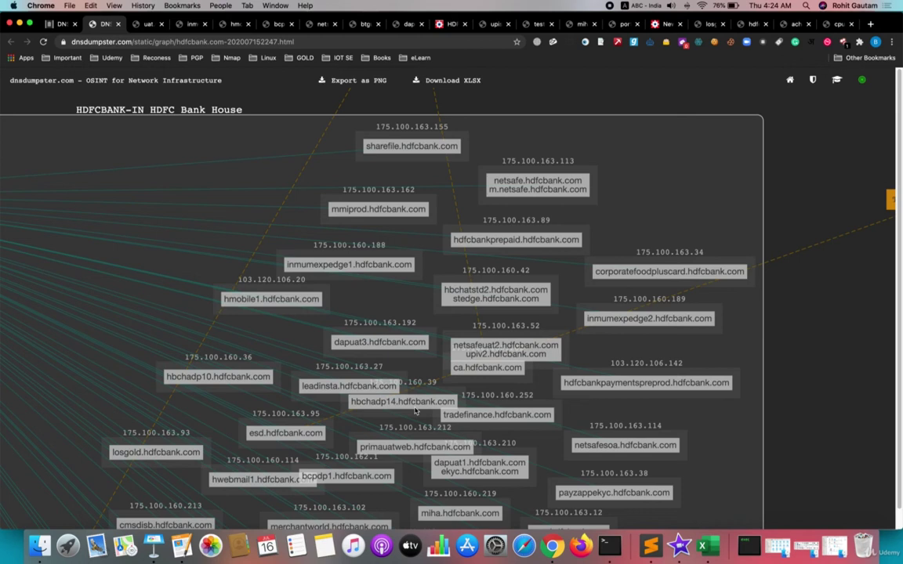
pyautogui.hscroll(2, 836, 179)
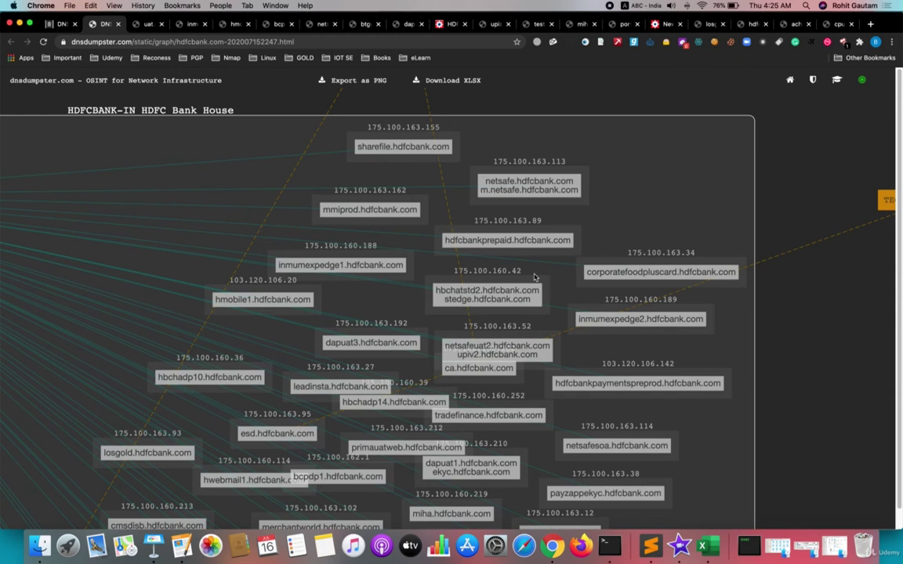
pyautogui.scroll(-3, 796, 378)
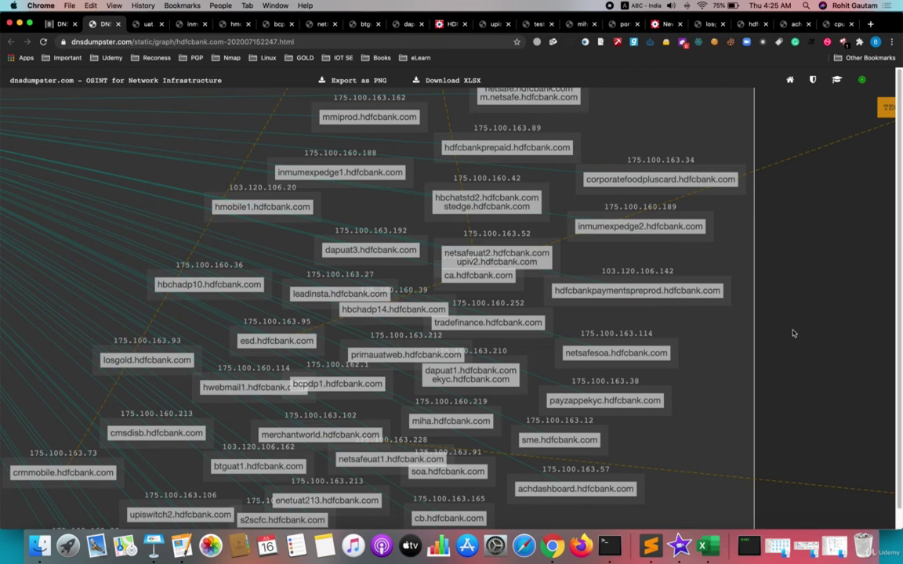
# Step: Pan and zoom the graph to view the Apache 2.4.34, IIS 8.5, IIS 7.0 and ASP.NET tech nodes
pyautogui.moveTo(788, 379); pyautogui.dragTo(405, 466)
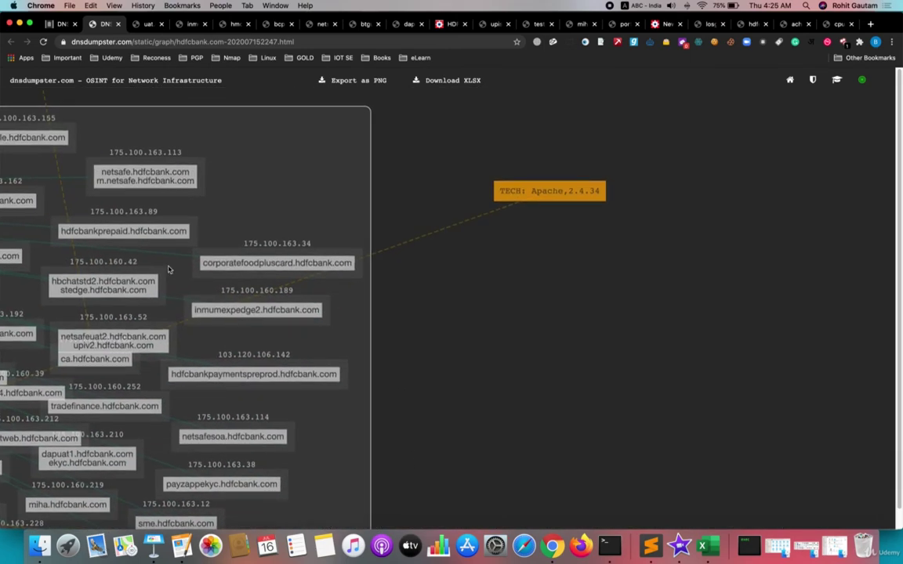
pyautogui.moveTo(470, 329); pyautogui.dragTo(565, 324)
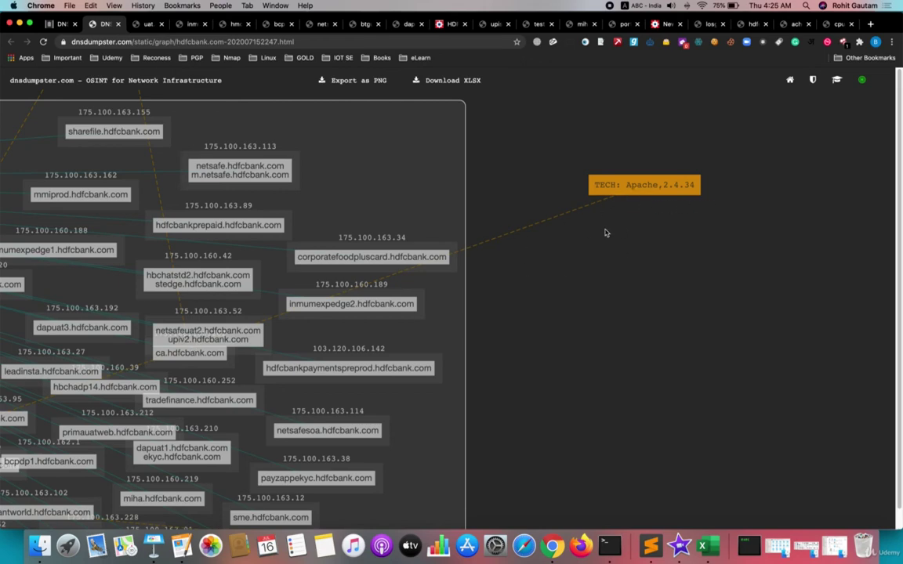
pyautogui.scroll(-5, 605, 233)
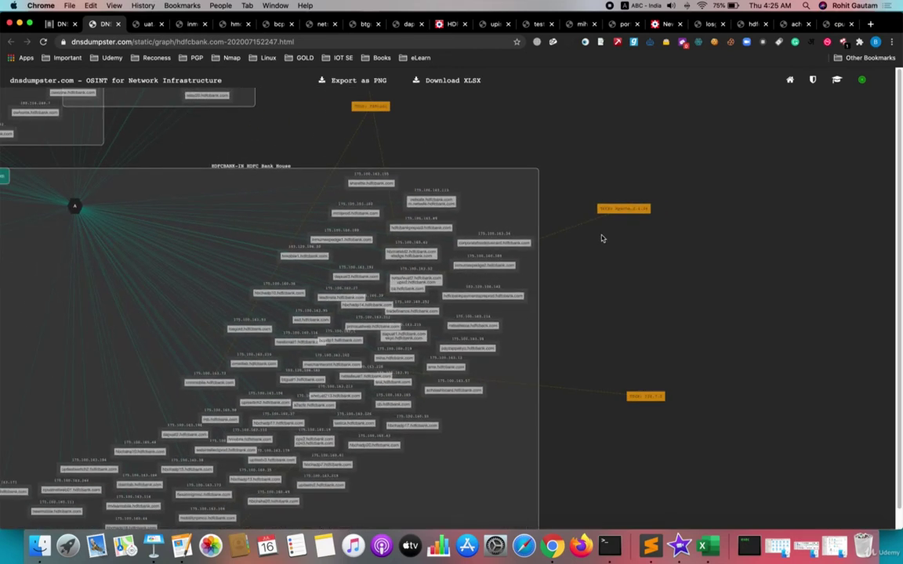
pyautogui.moveTo(600, 238); pyautogui.dragTo(618, 227)
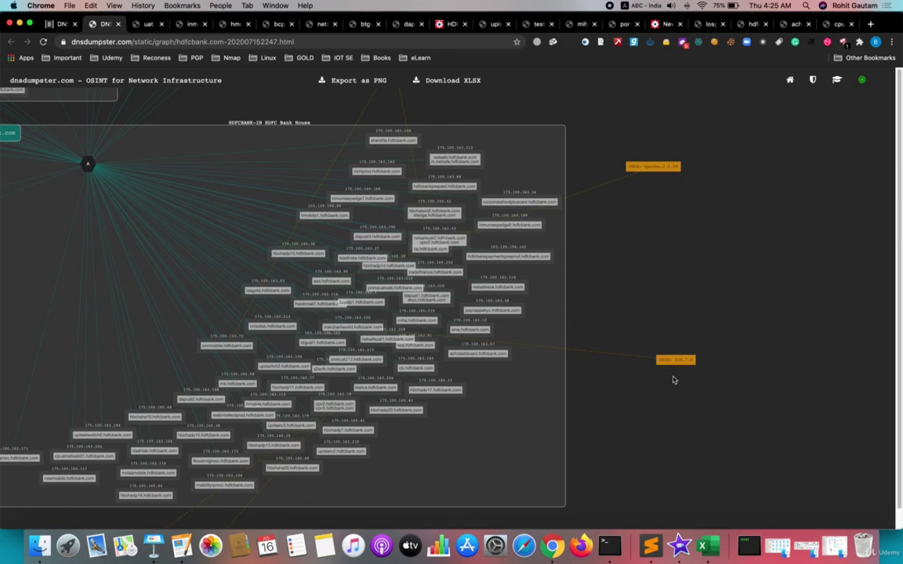
pyautogui.scroll(3, 691, 321)
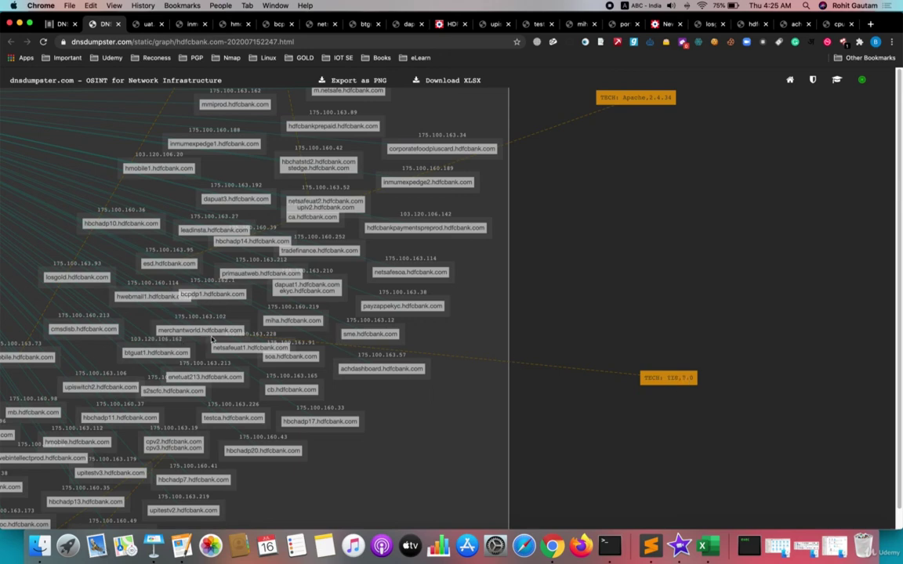
pyautogui.scroll(-5, 665, 290)
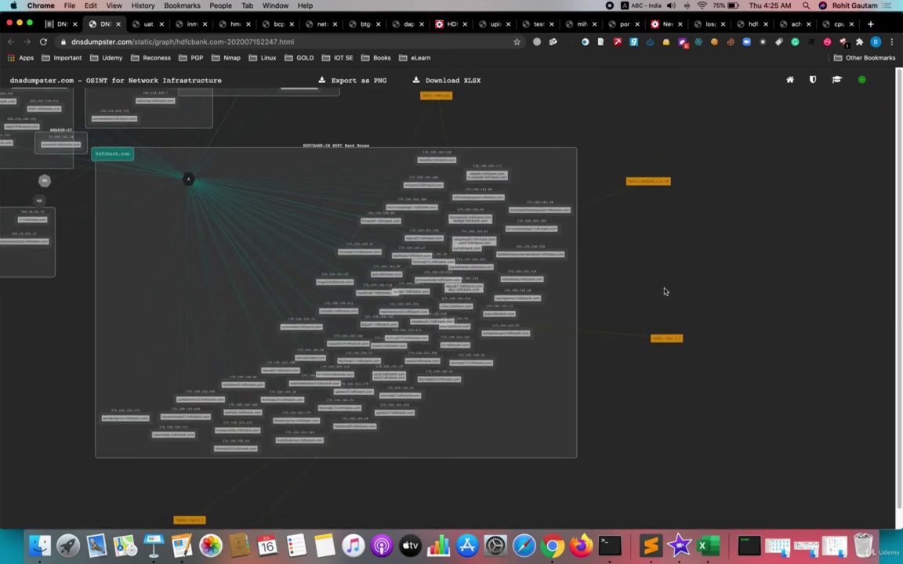
pyautogui.moveTo(664, 290); pyautogui.dragTo(777, 138)
pyautogui.scroll(5, 345, 368)
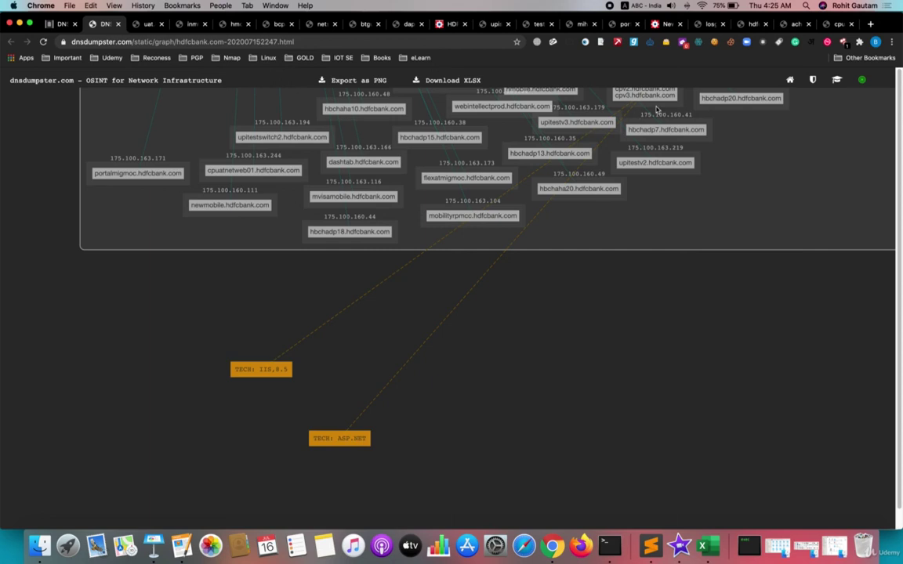
pyautogui.hscroll(10, 582, 341)
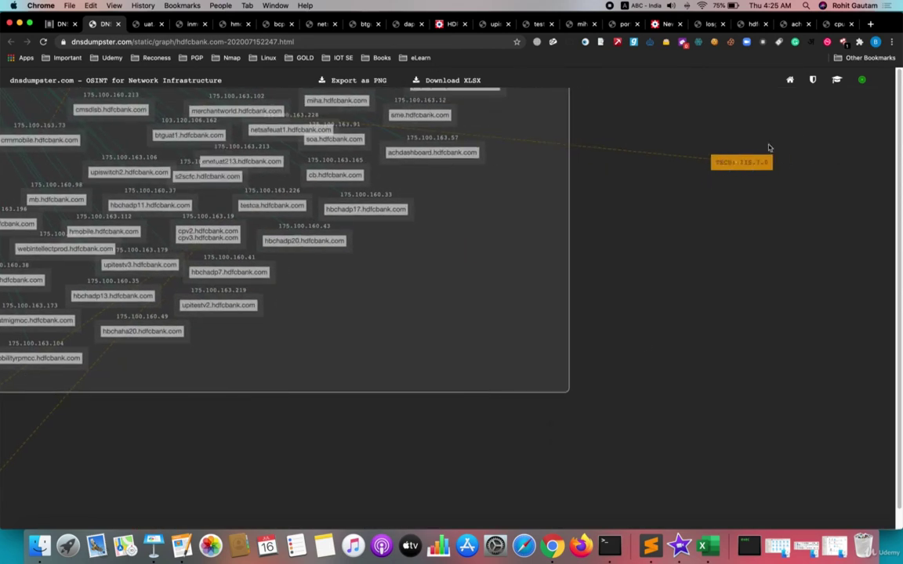
pyautogui.hscroll(-5, 729, 224)
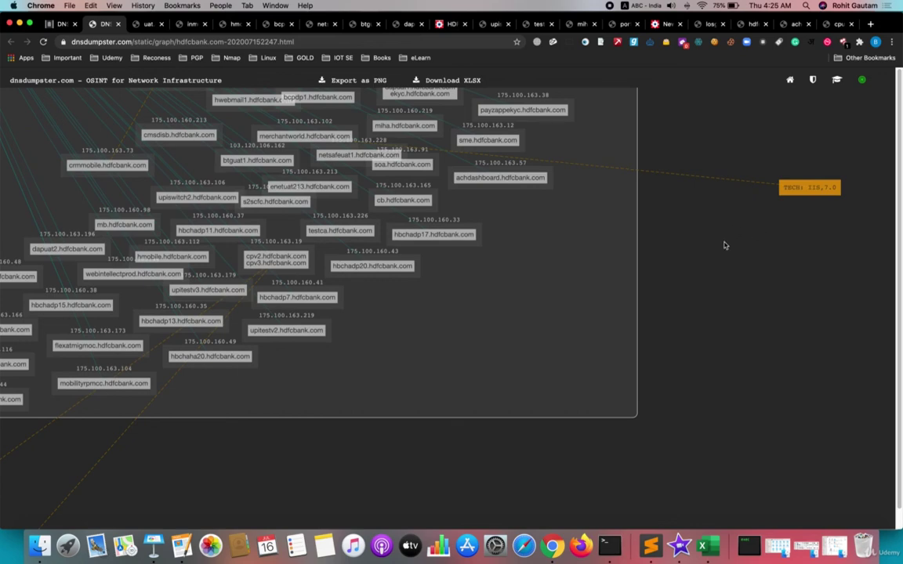
# Step: Zoom out fully, export the graph as a PNG, and open export (1).png
pyautogui.scroll(-5, 724, 245)
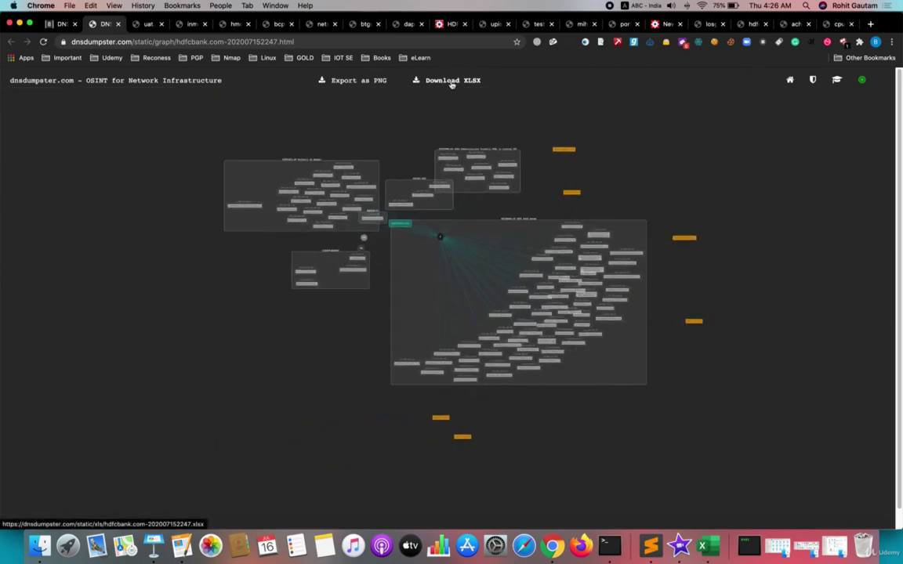
pyautogui.click(357, 82)
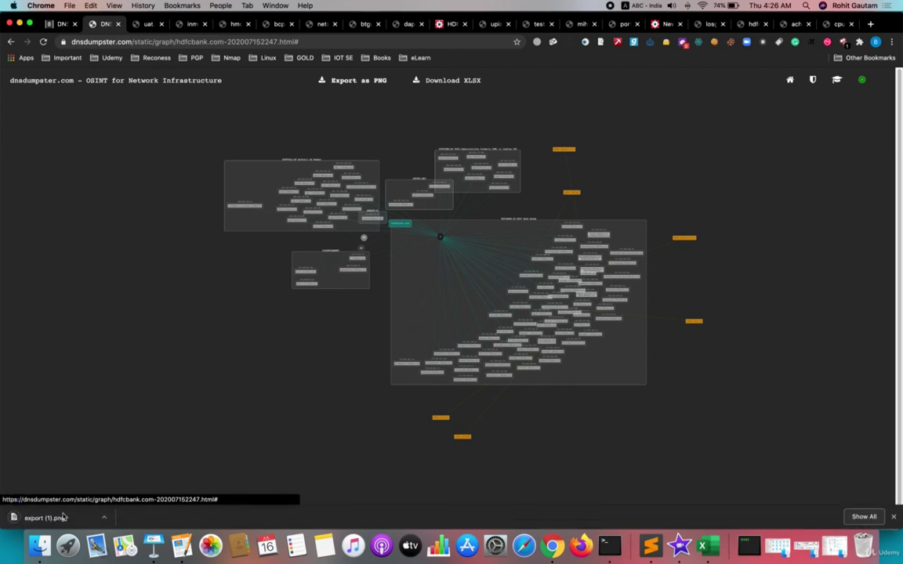
pyautogui.click(62, 518)
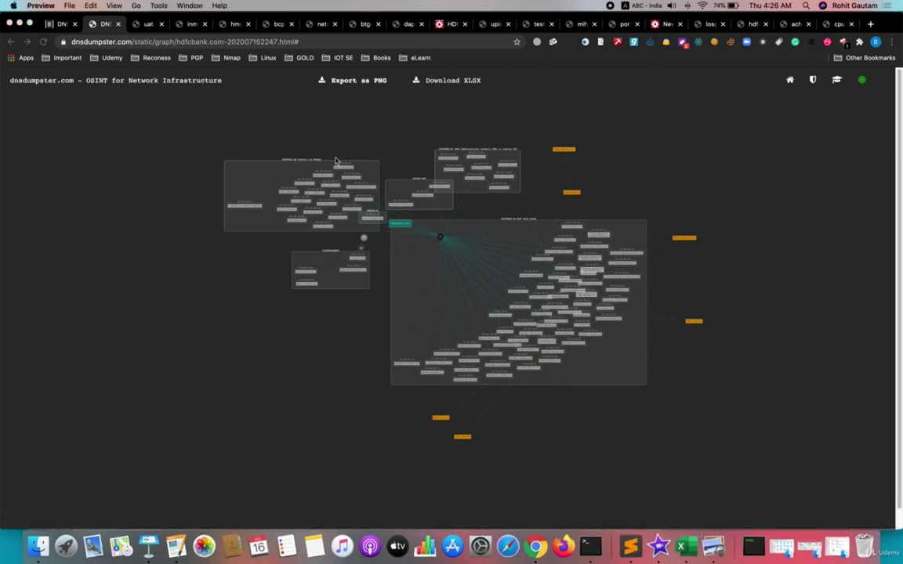
# Step: Download a second export, export (2).png, and zoom around export (1).png in Preview
pyautogui.click(349, 80)
pyautogui.click(189, 96)
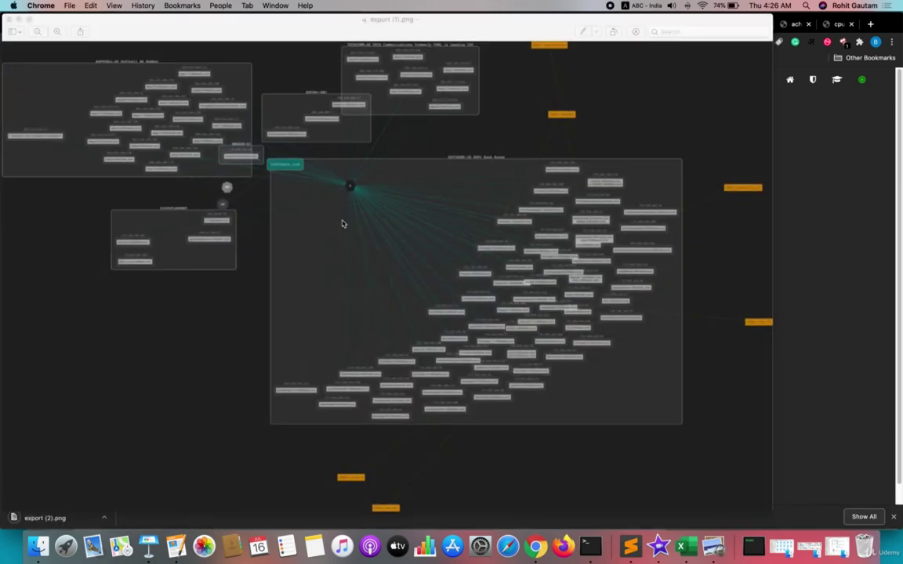
pyautogui.scroll(5, 353, 218)
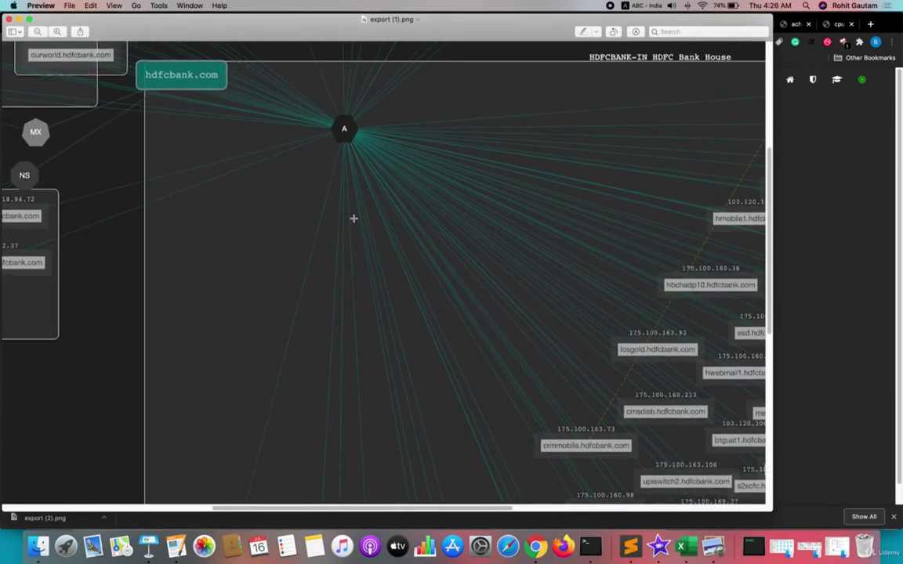
pyautogui.moveTo(353, 218); pyautogui.dragTo(145, 182)
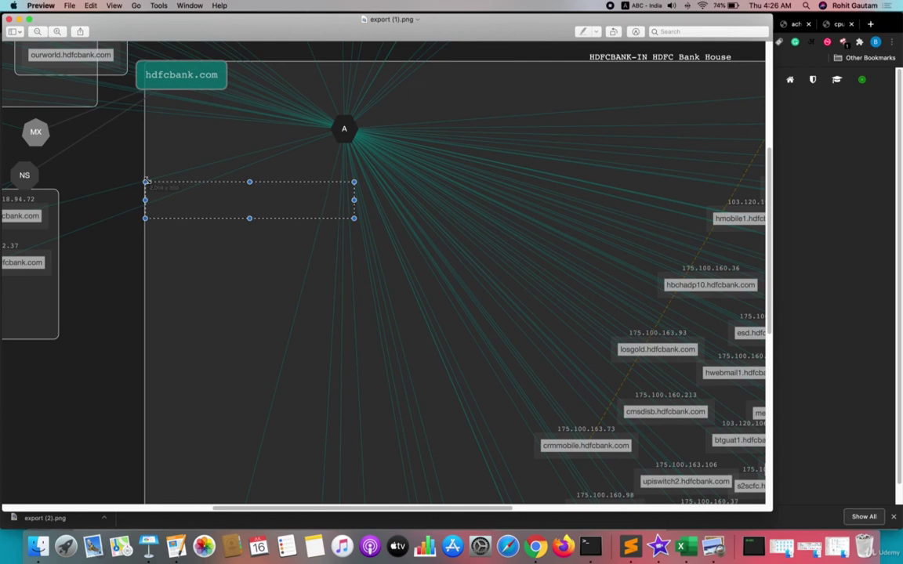
pyautogui.click(132, 74)
pyautogui.scroll(-5, 399, 166)
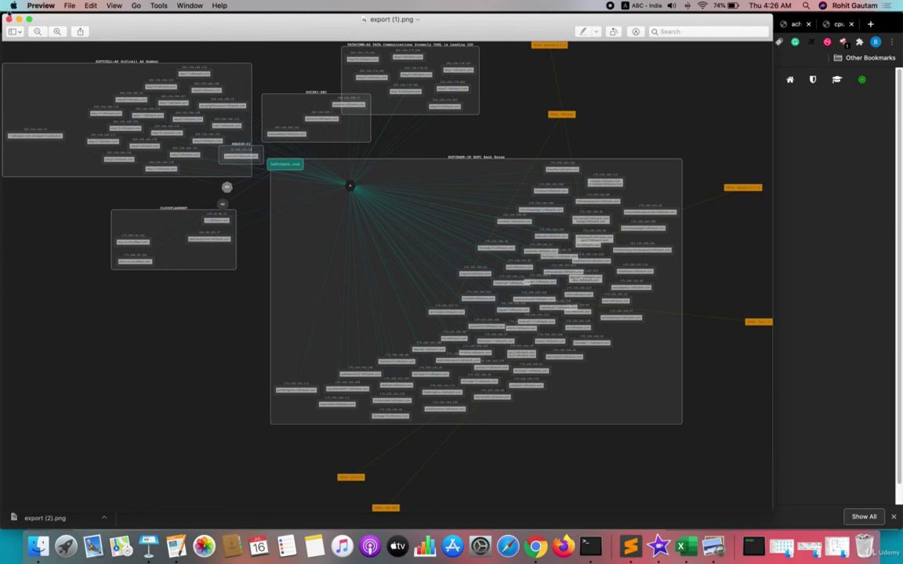
# Step: Close Preview, then zoom and pan the DNSdumpster hdfcbank.com graph to show it whole
pyautogui.click(9, 18)
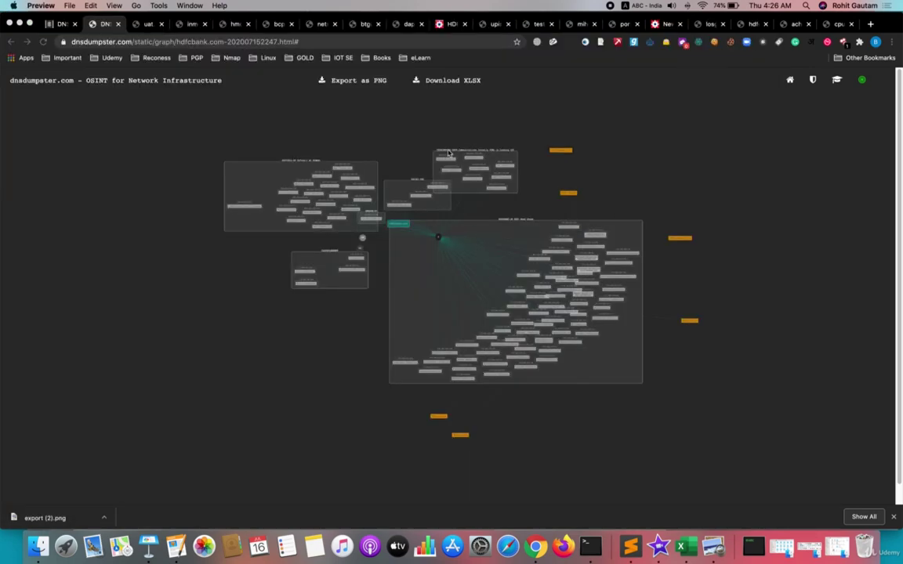
pyautogui.scroll(-3, 427, 322)
pyautogui.scroll(10, 427, 322)
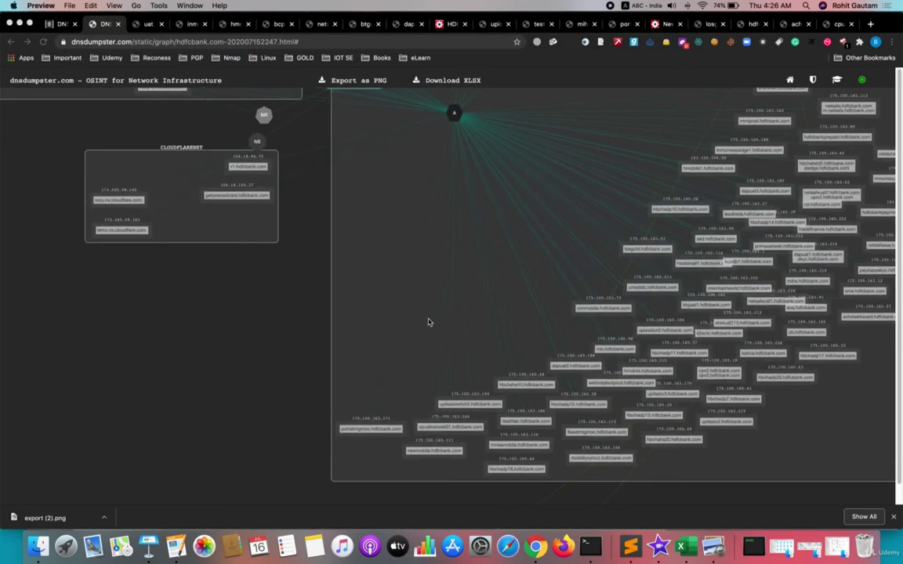
pyautogui.scroll(-5, 427, 322)
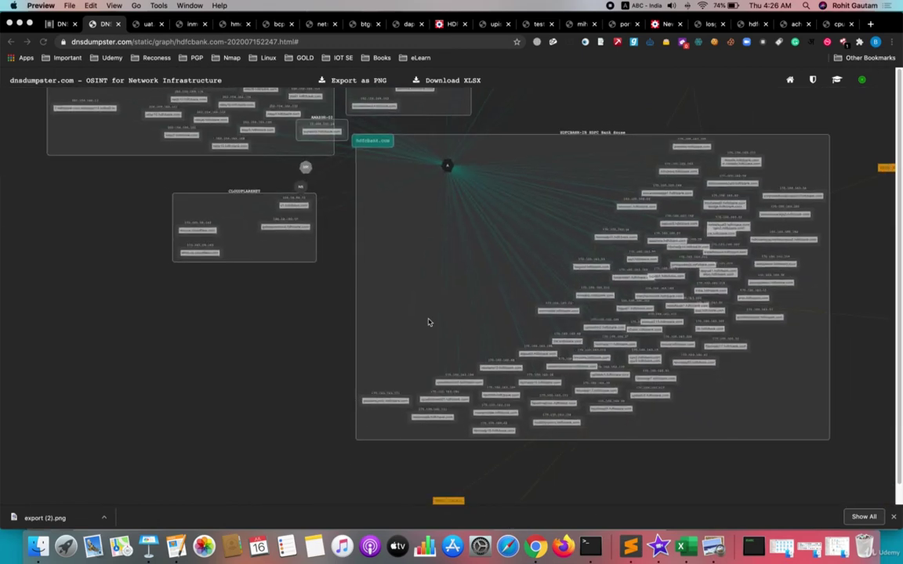
pyautogui.doubleClick(90, 81)
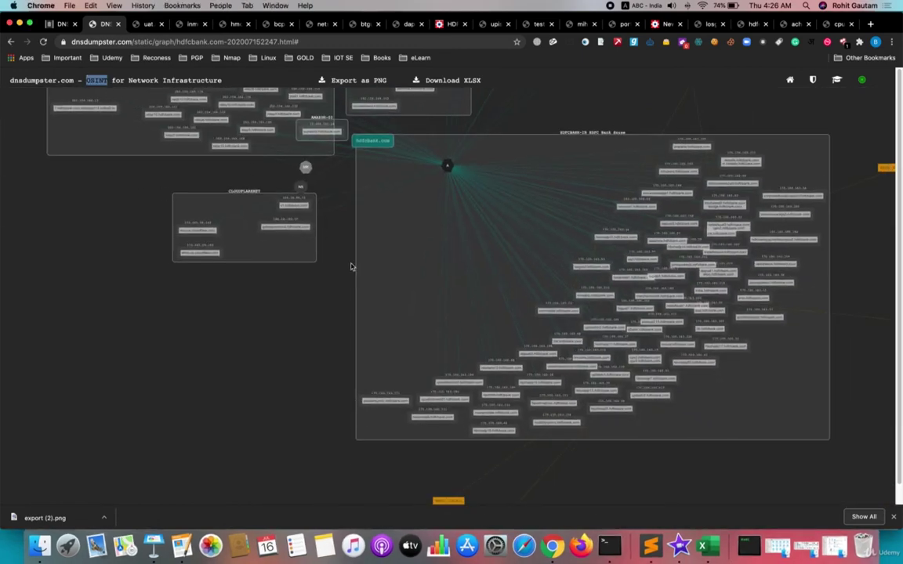
pyautogui.scroll(5, 403, 279)
pyautogui.scroll(-7, 403, 280)
pyautogui.moveTo(302, 311); pyautogui.dragTo(302, 425)
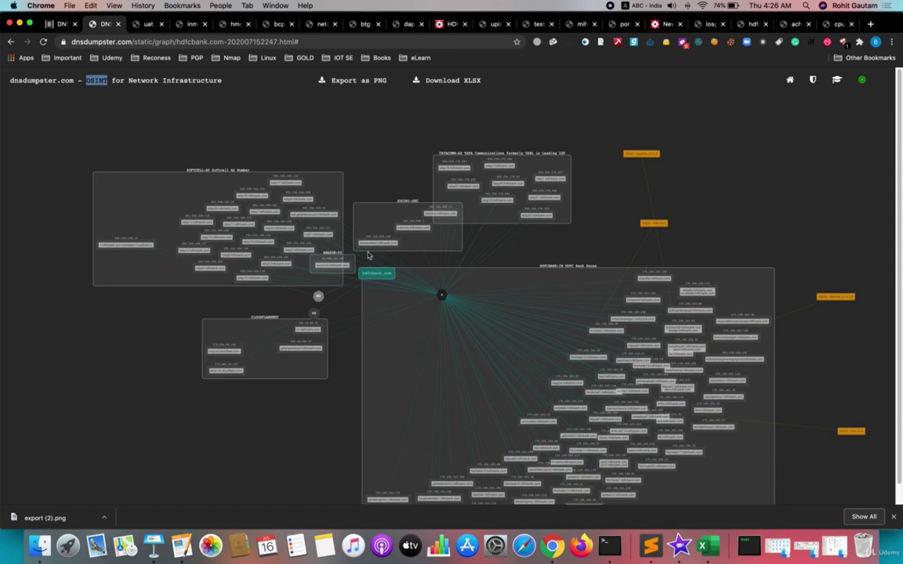
pyautogui.scroll(1, 353, 257)
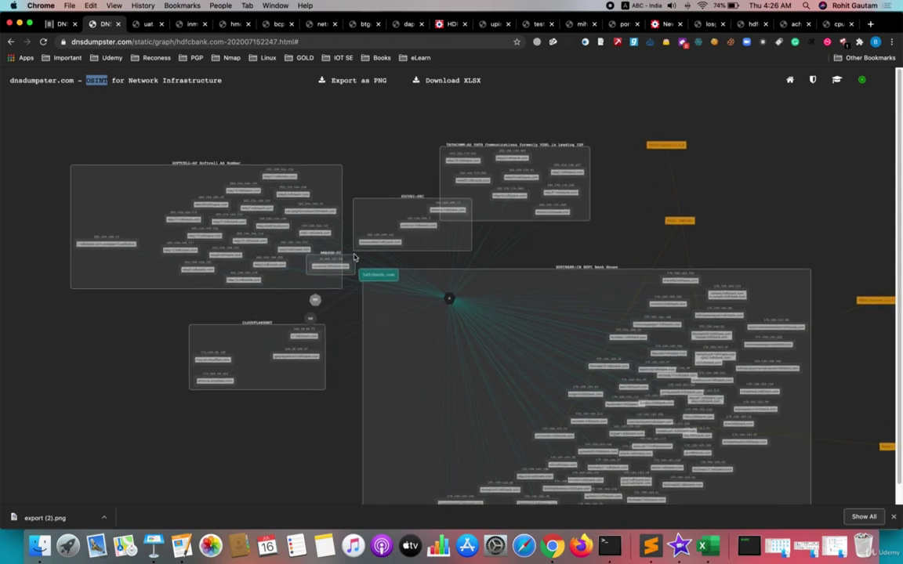